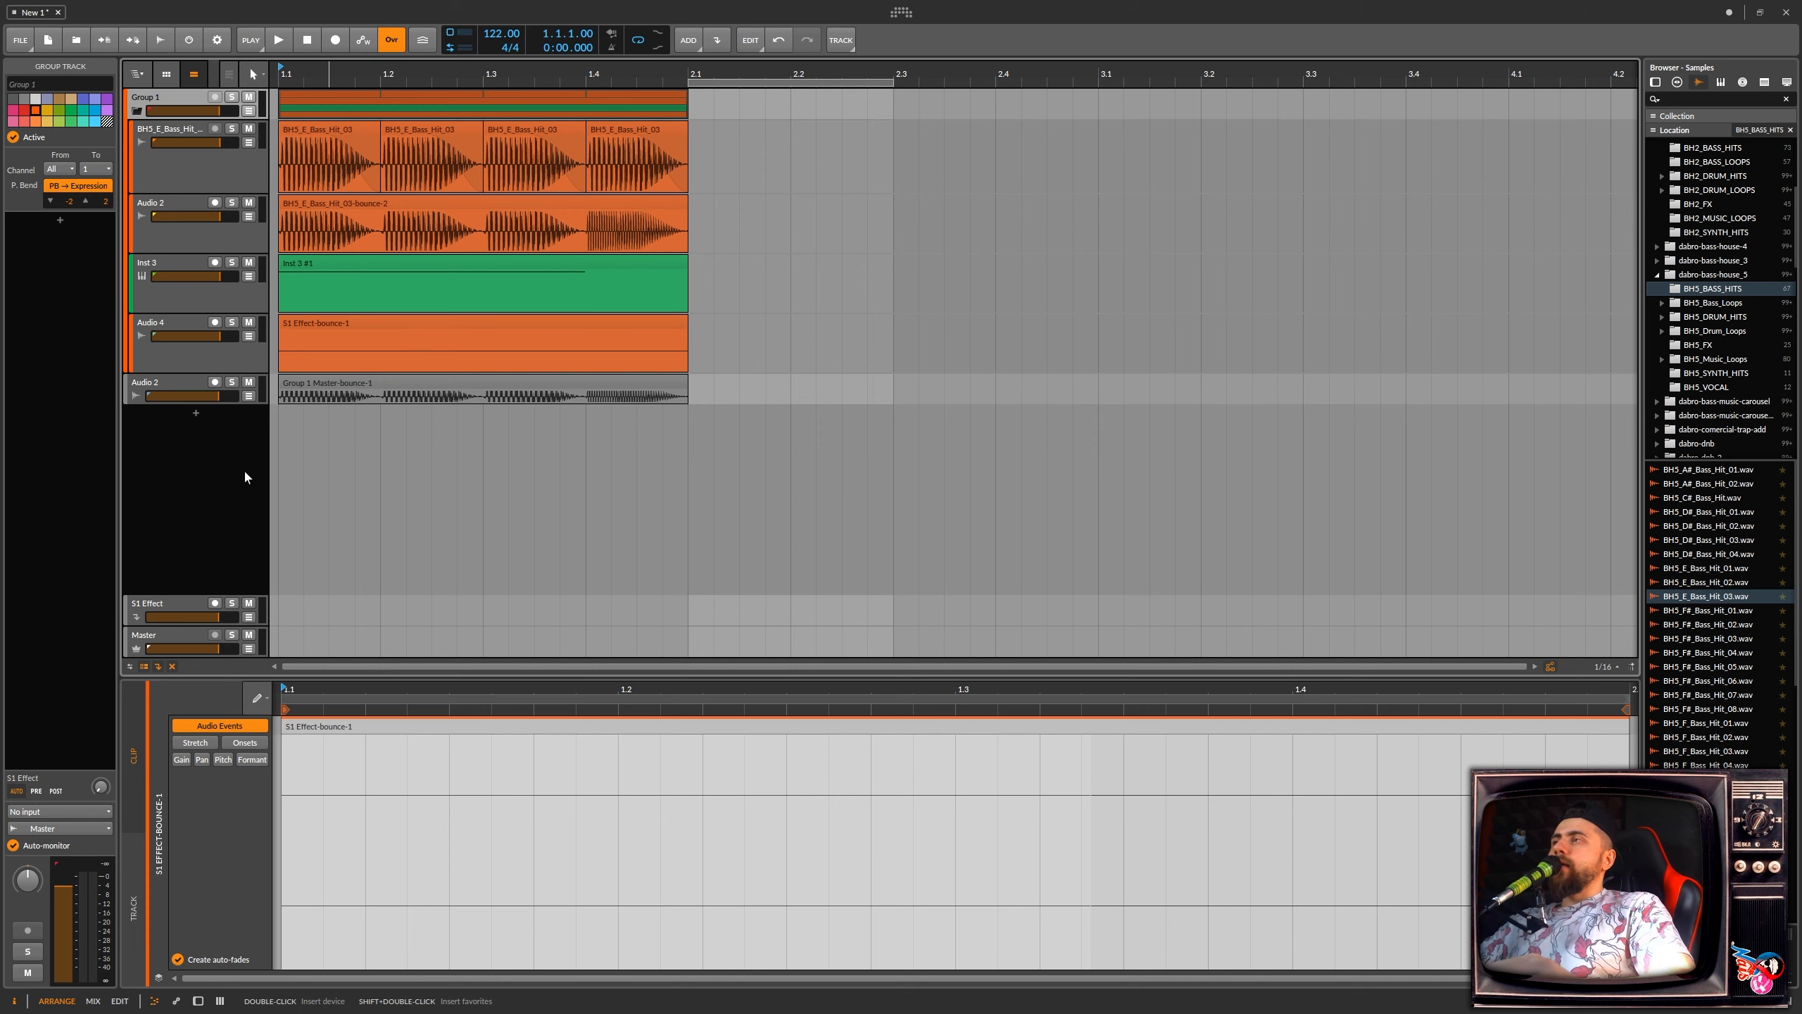
Show the device chain of the ungrouped Audio 2 track, open its device browser with the Audio FX favorites and dismiss it.
click(191, 402)
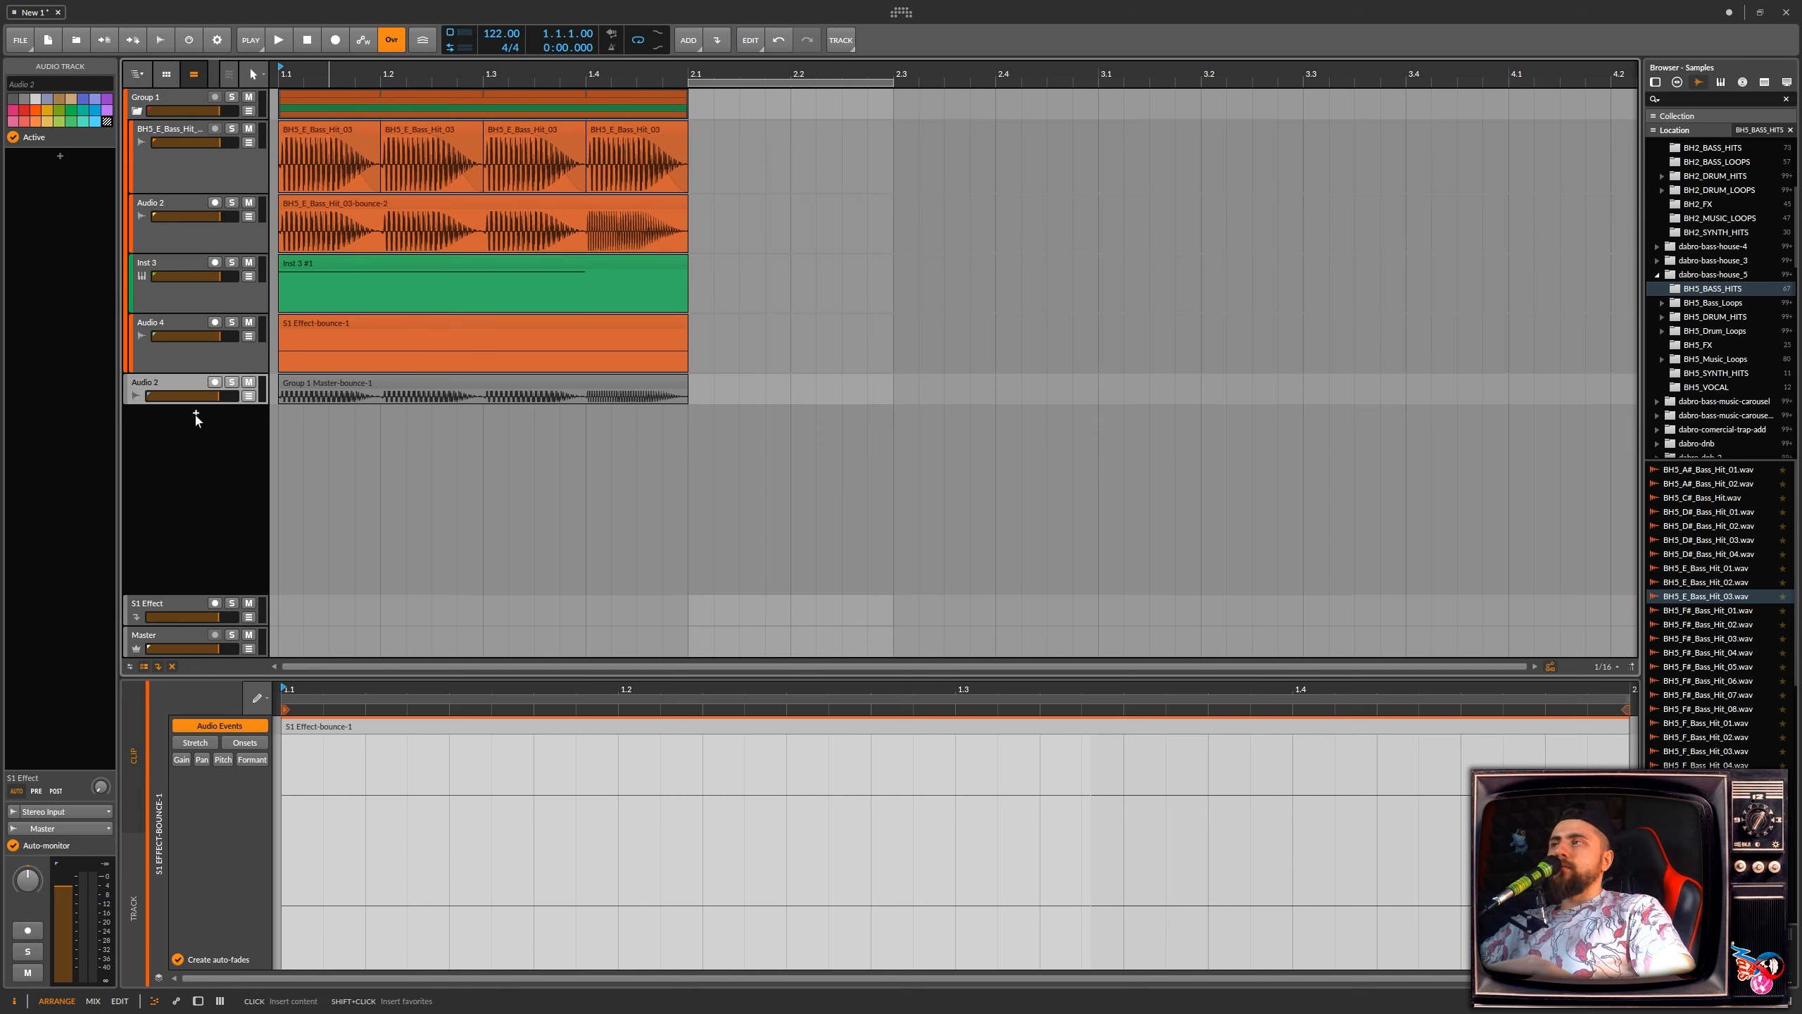
double_click(183, 384)
click(179, 490)
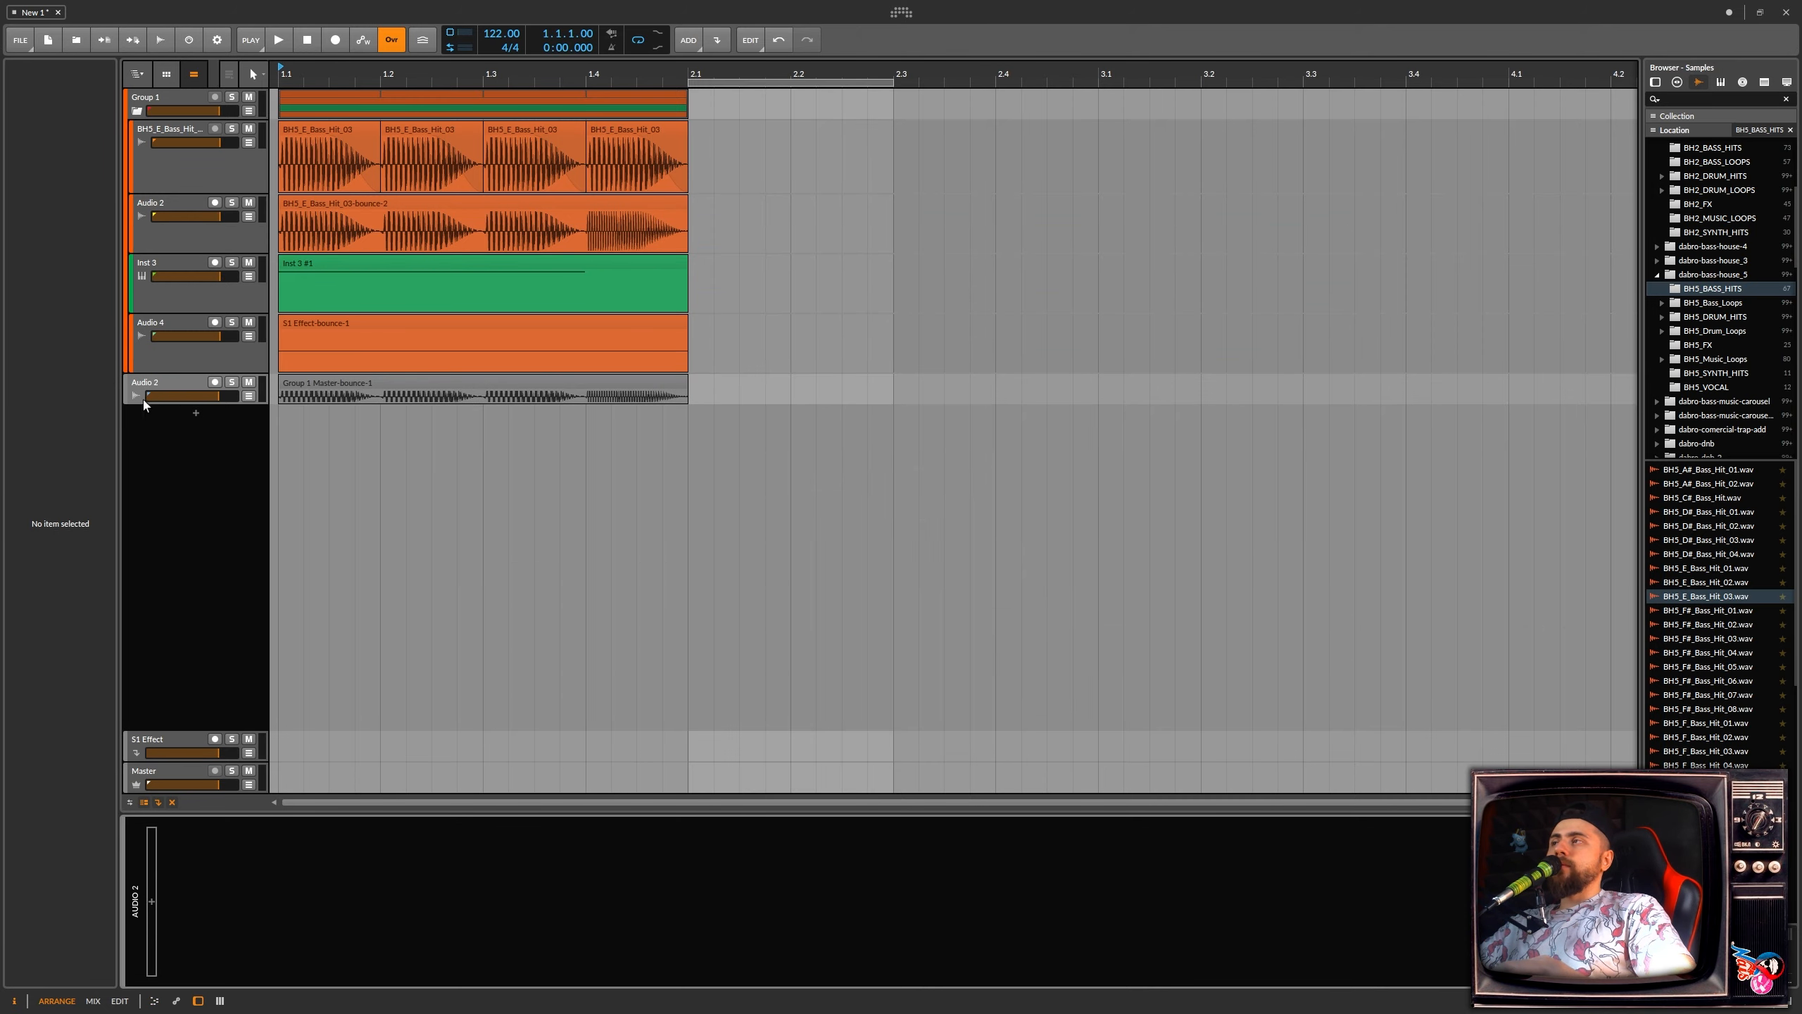
click(178, 386)
click(151, 902)
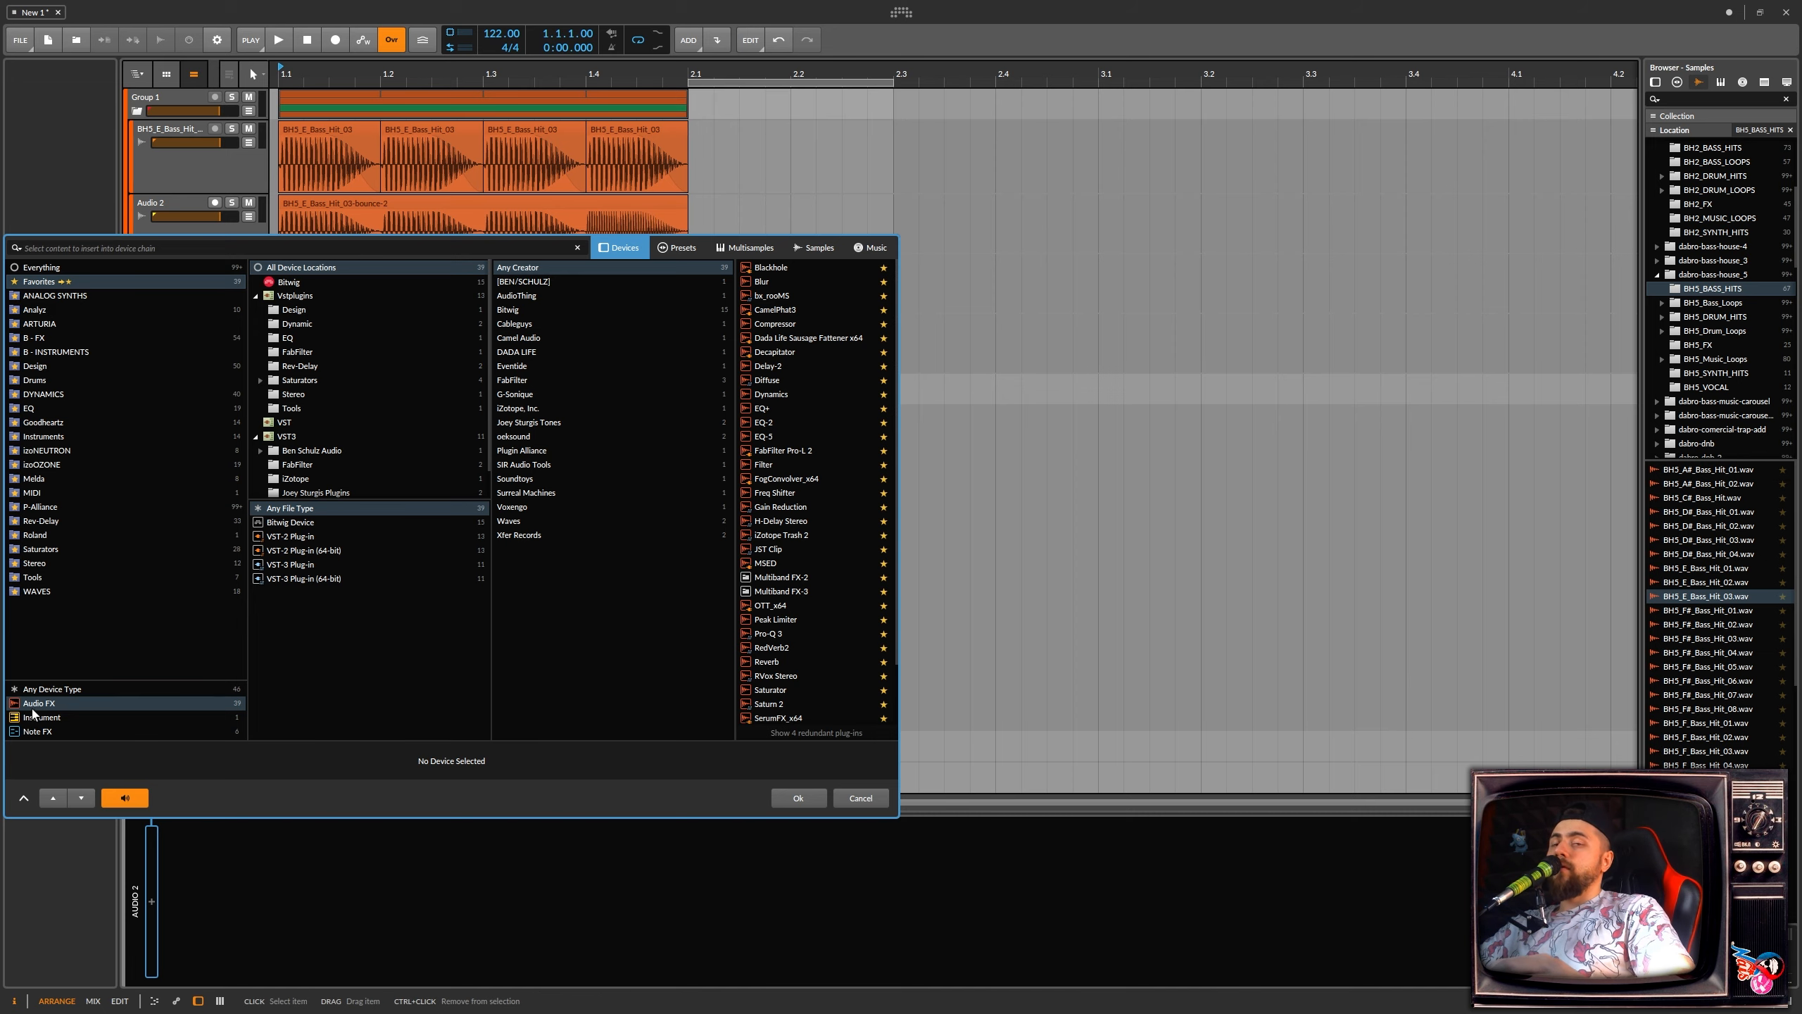
click(861, 798)
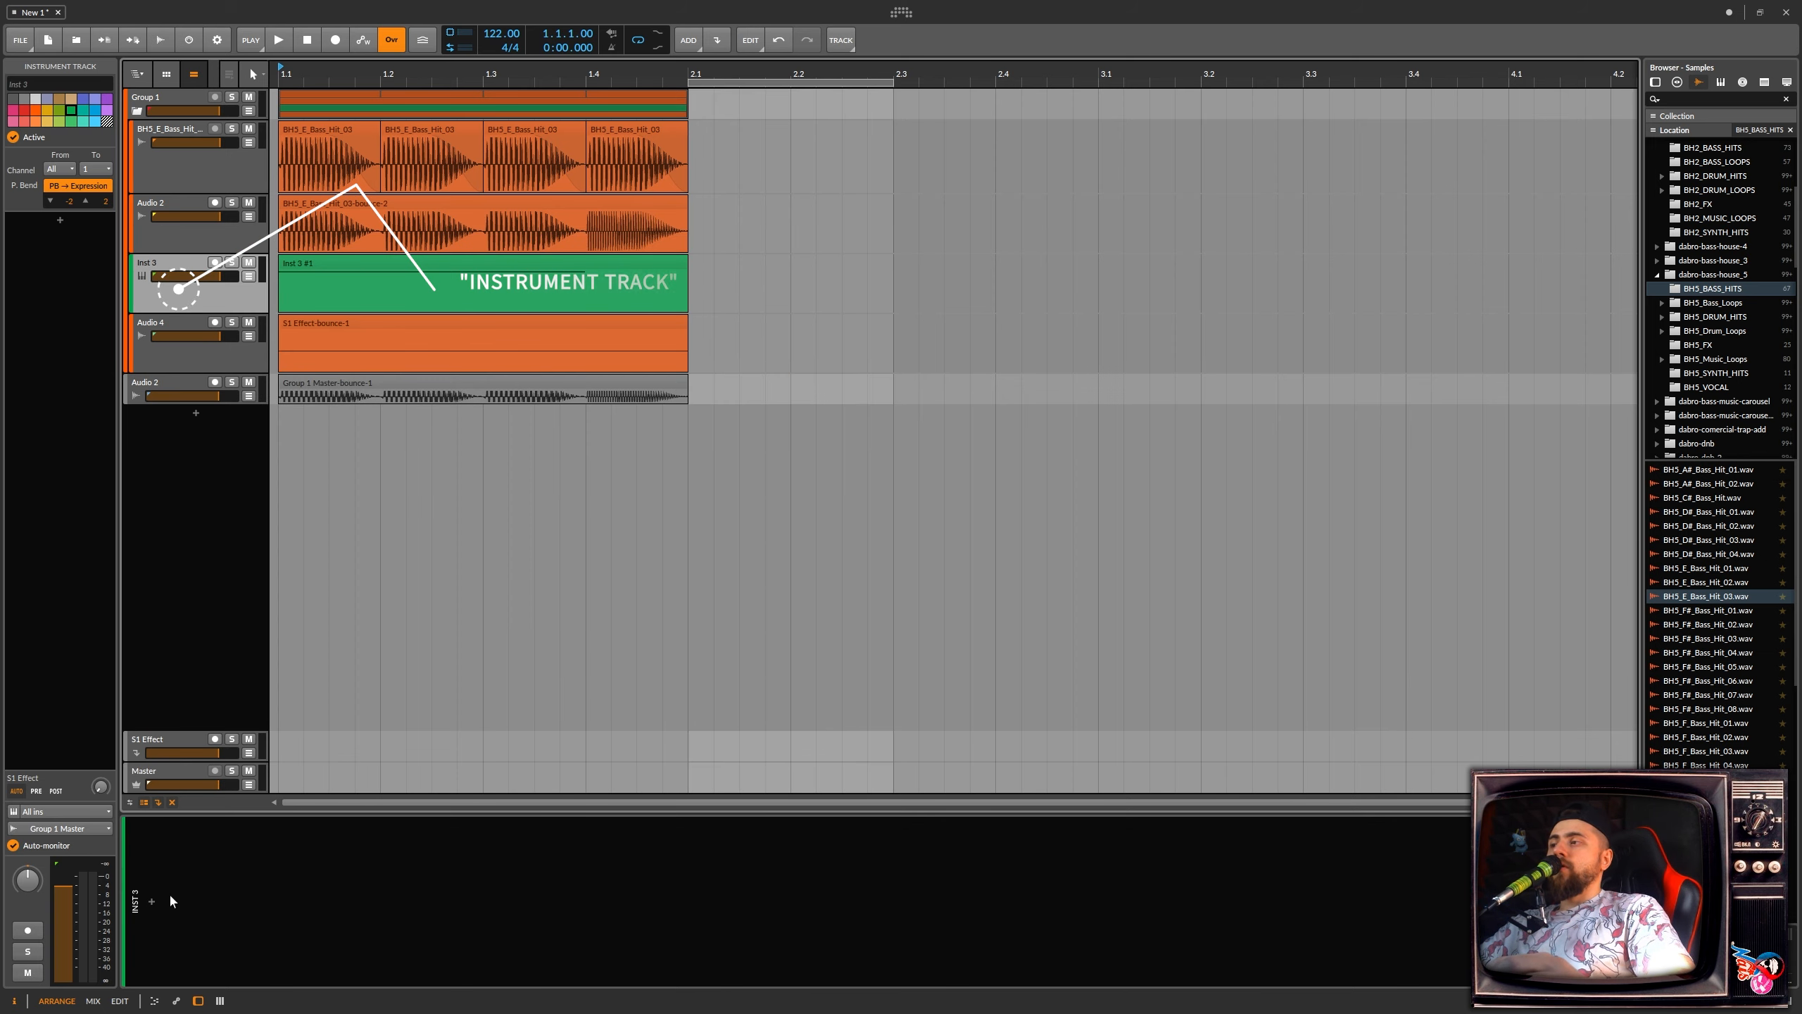
Open the device browser for the Inst 3 track and browse all collections in the Vstplugins location's 1 Instruments folder.
click(152, 901)
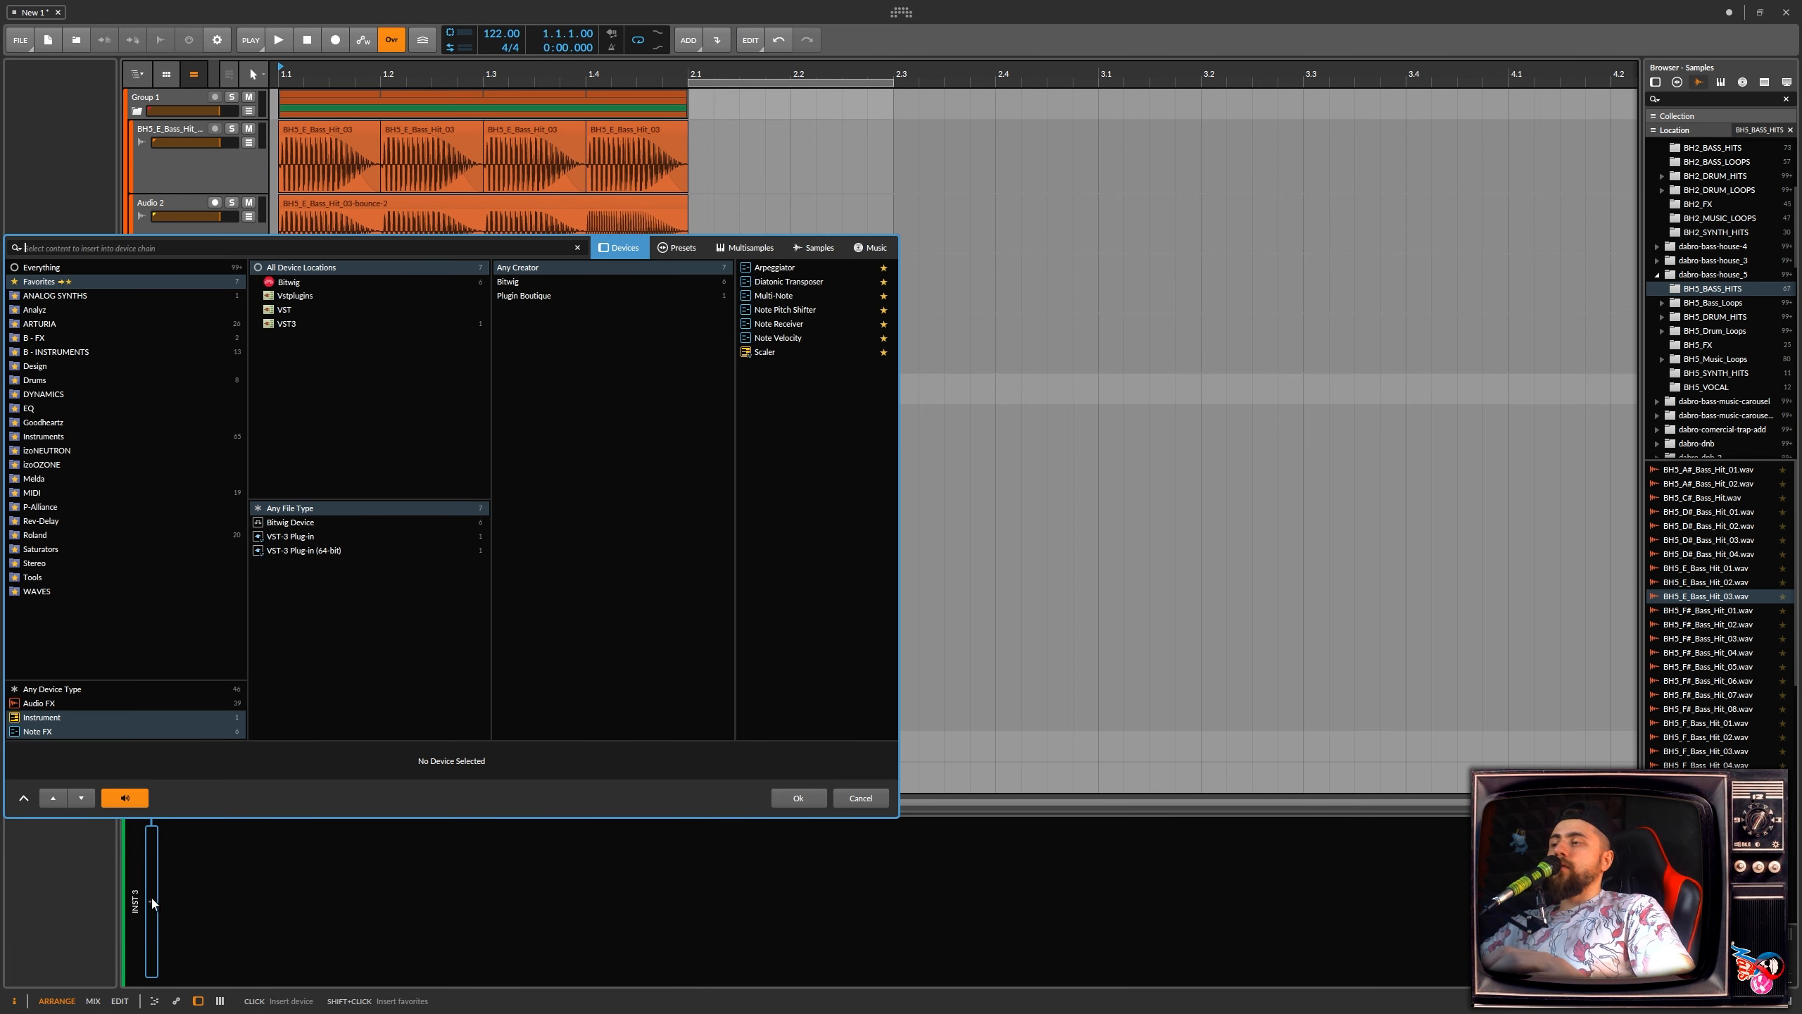
drag(454, 797, 702, 832)
click(289, 302)
click(542, 330)
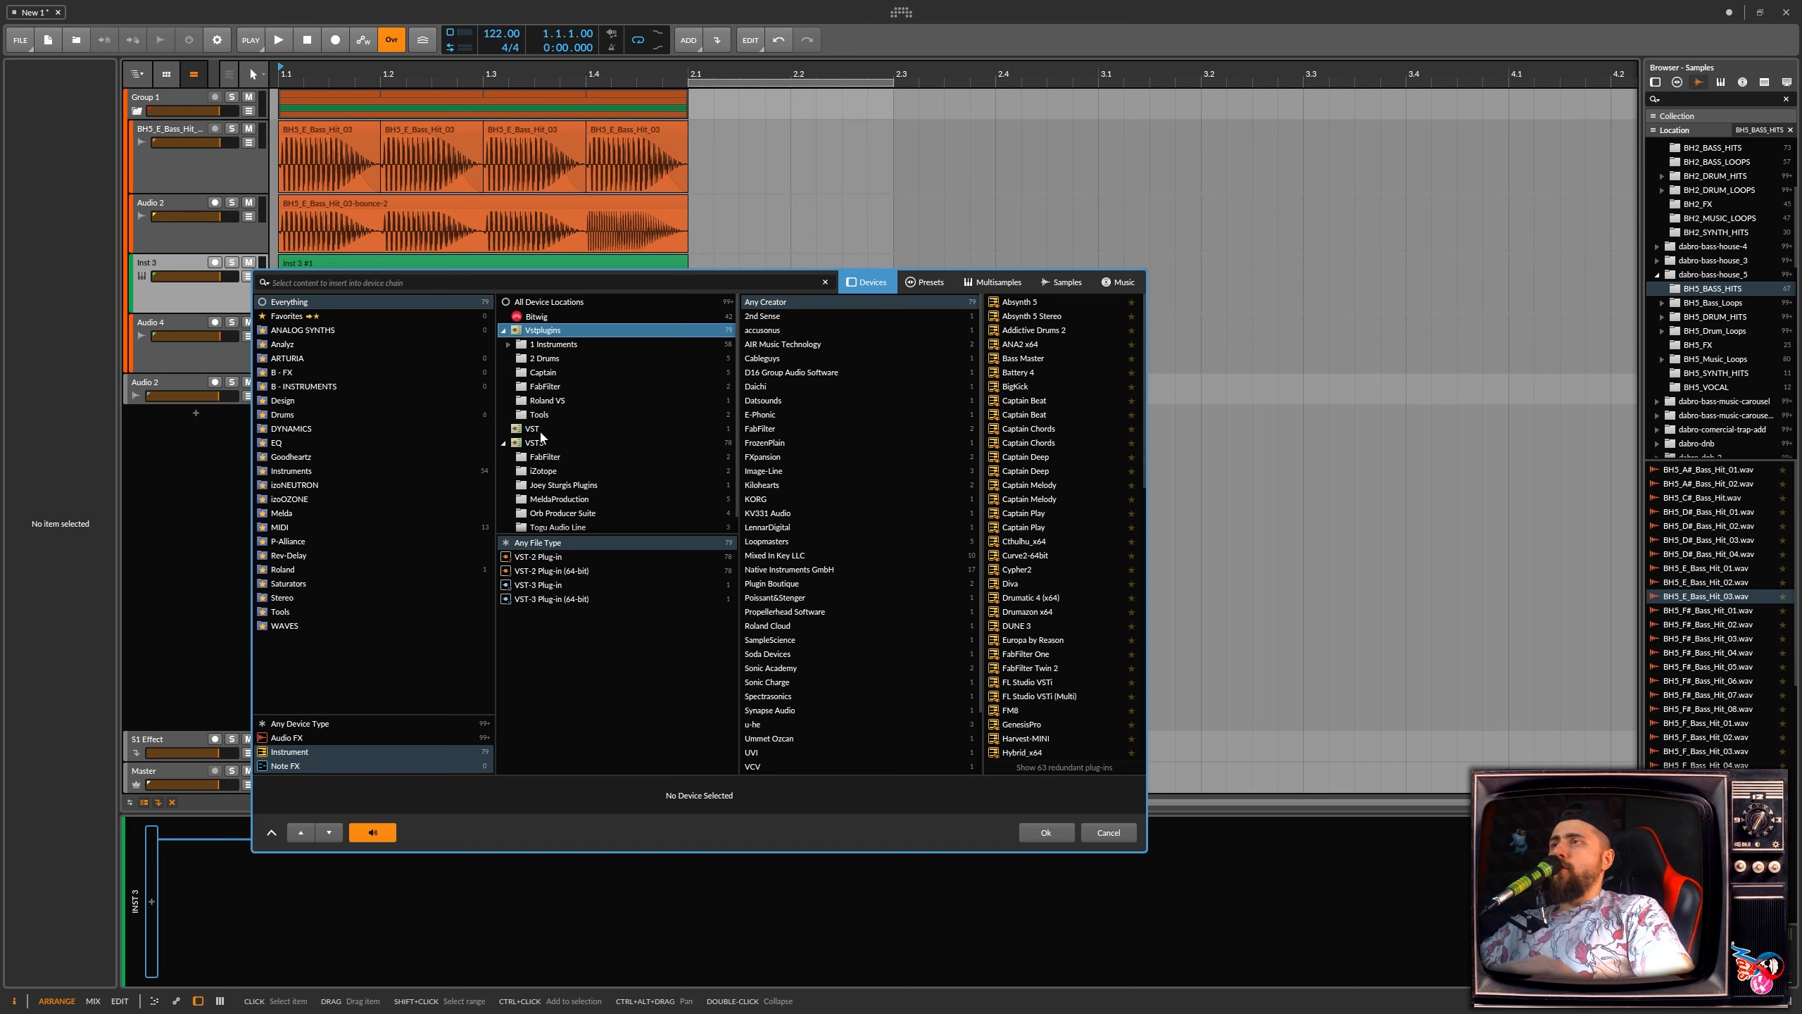
double_click(553, 345)
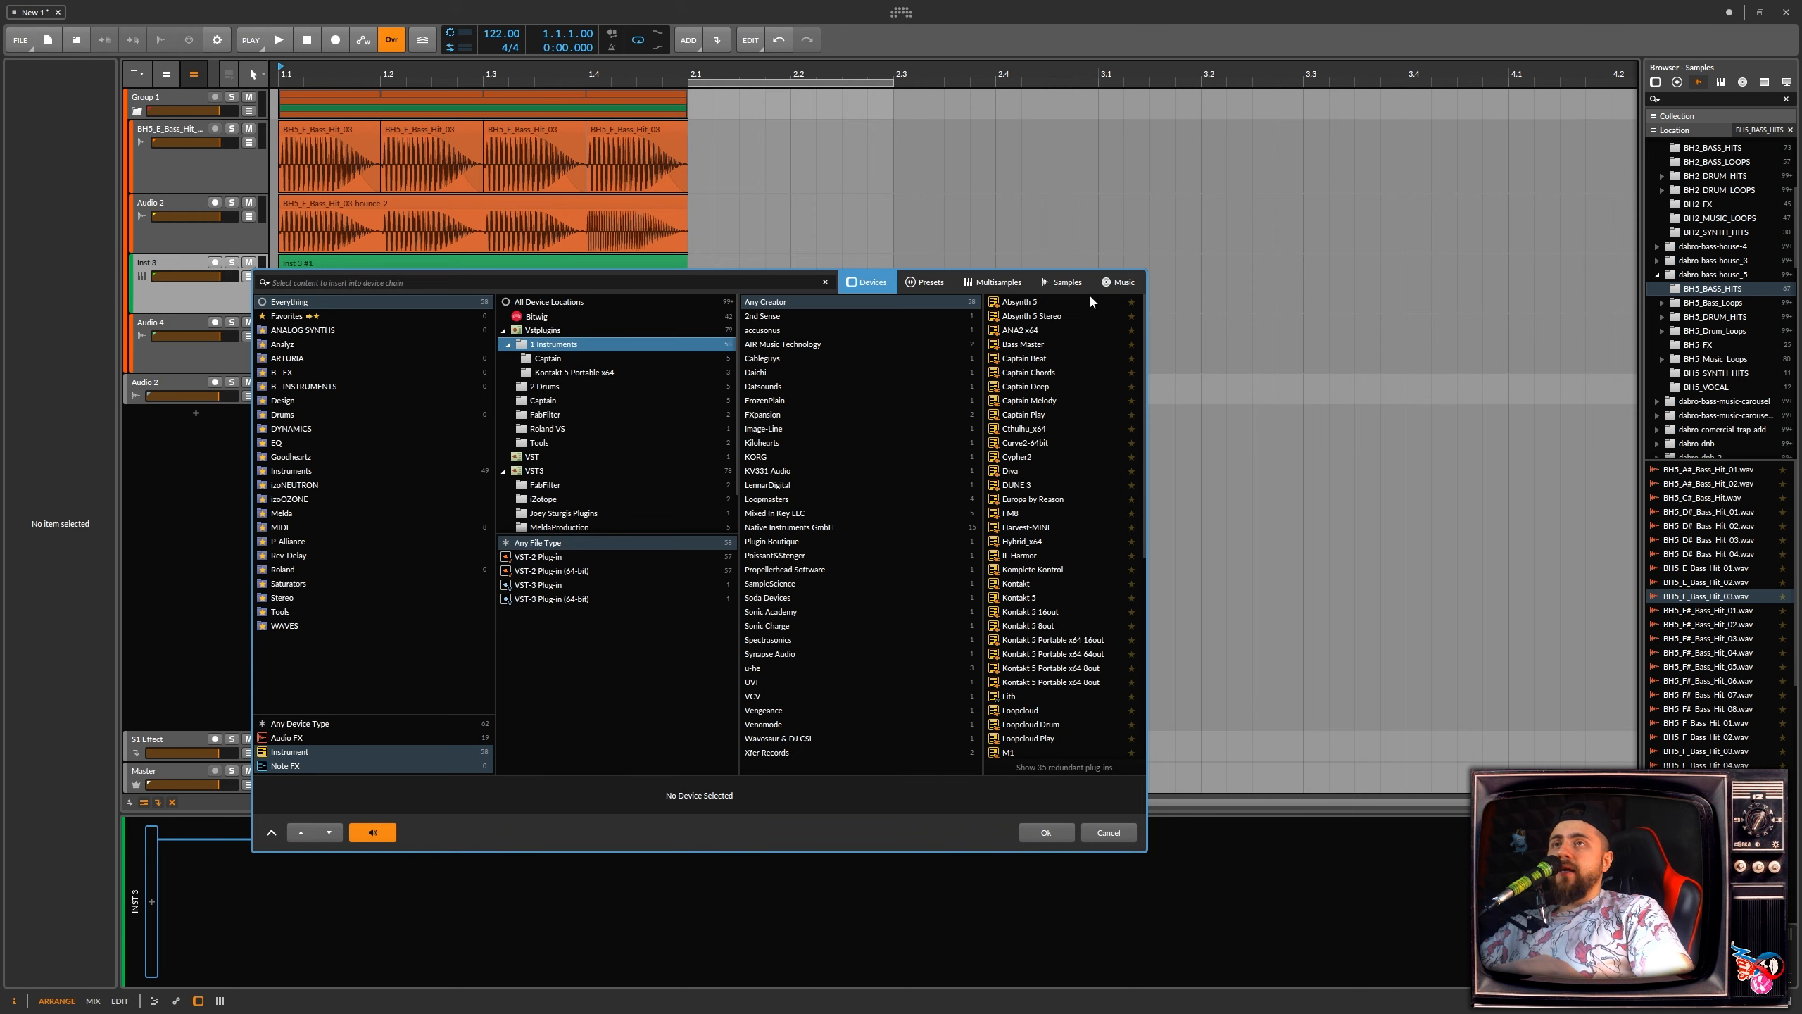
Inspect the WAVES collection's options, reset the filters to all locations and collections, and preview Absynth 5 before cancelling the browser.
right_click(334, 626)
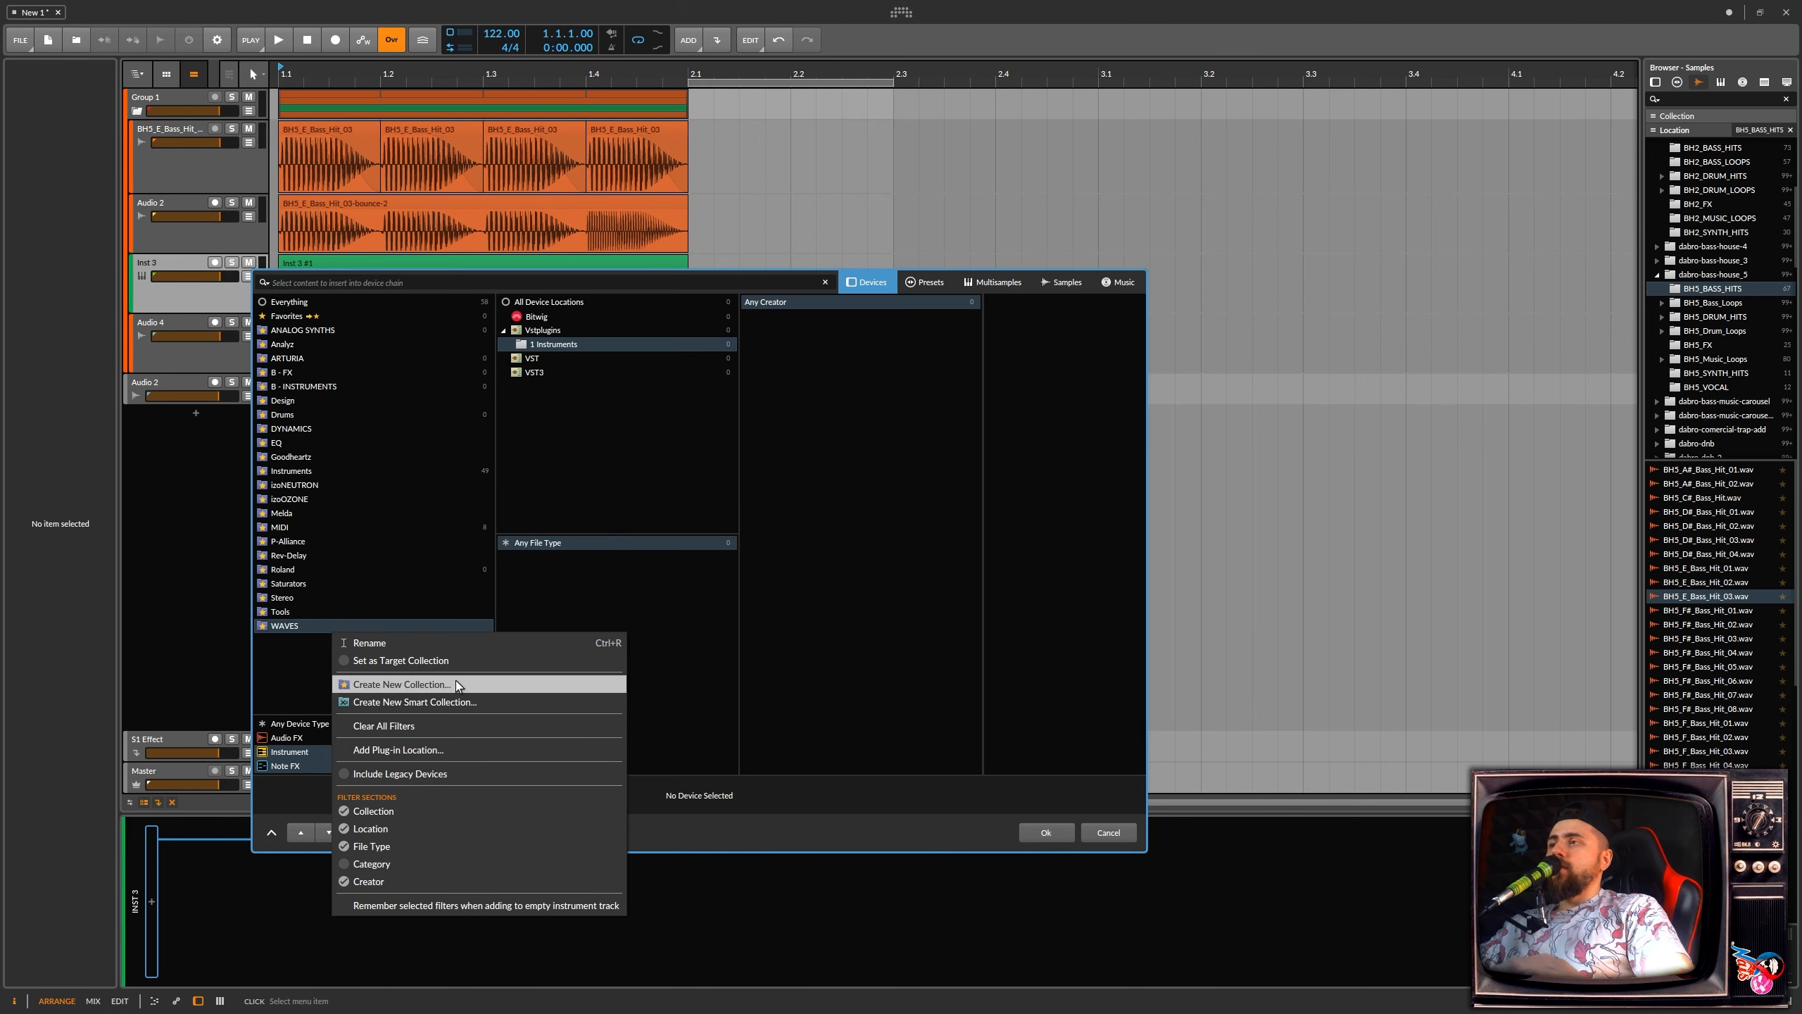
click(894, 877)
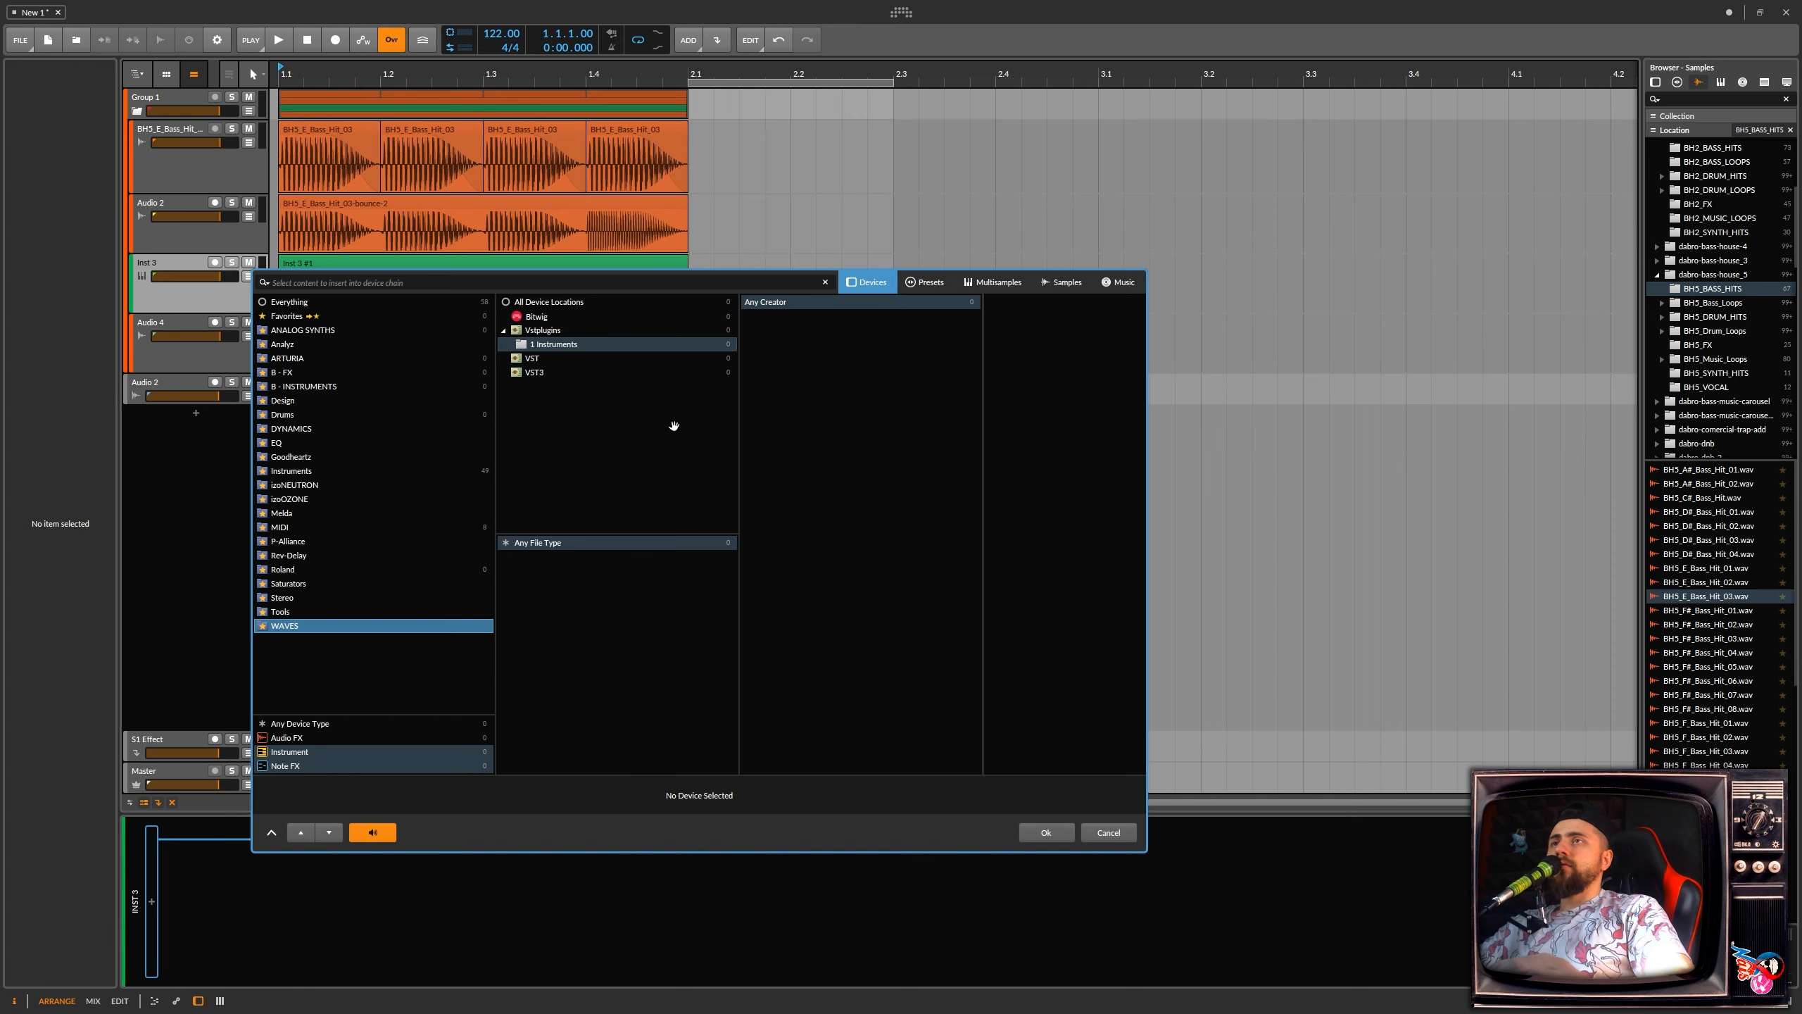
click(526, 304)
click(305, 304)
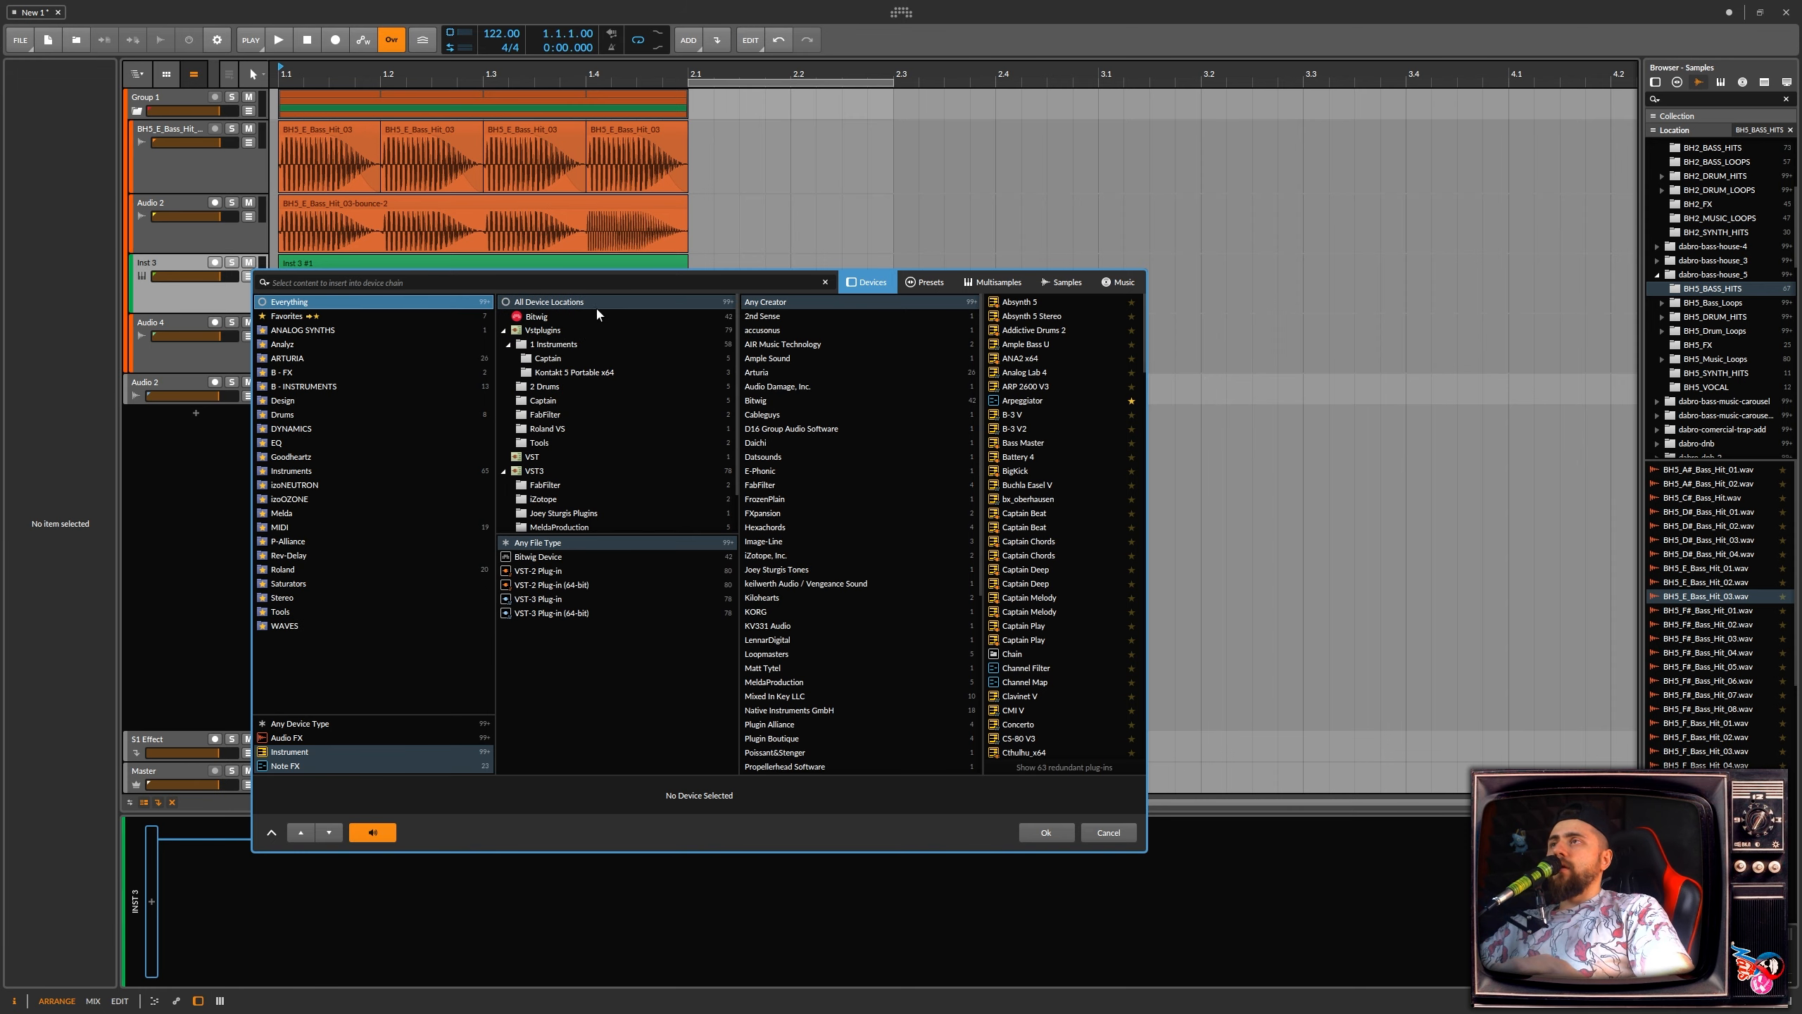
click(1023, 302)
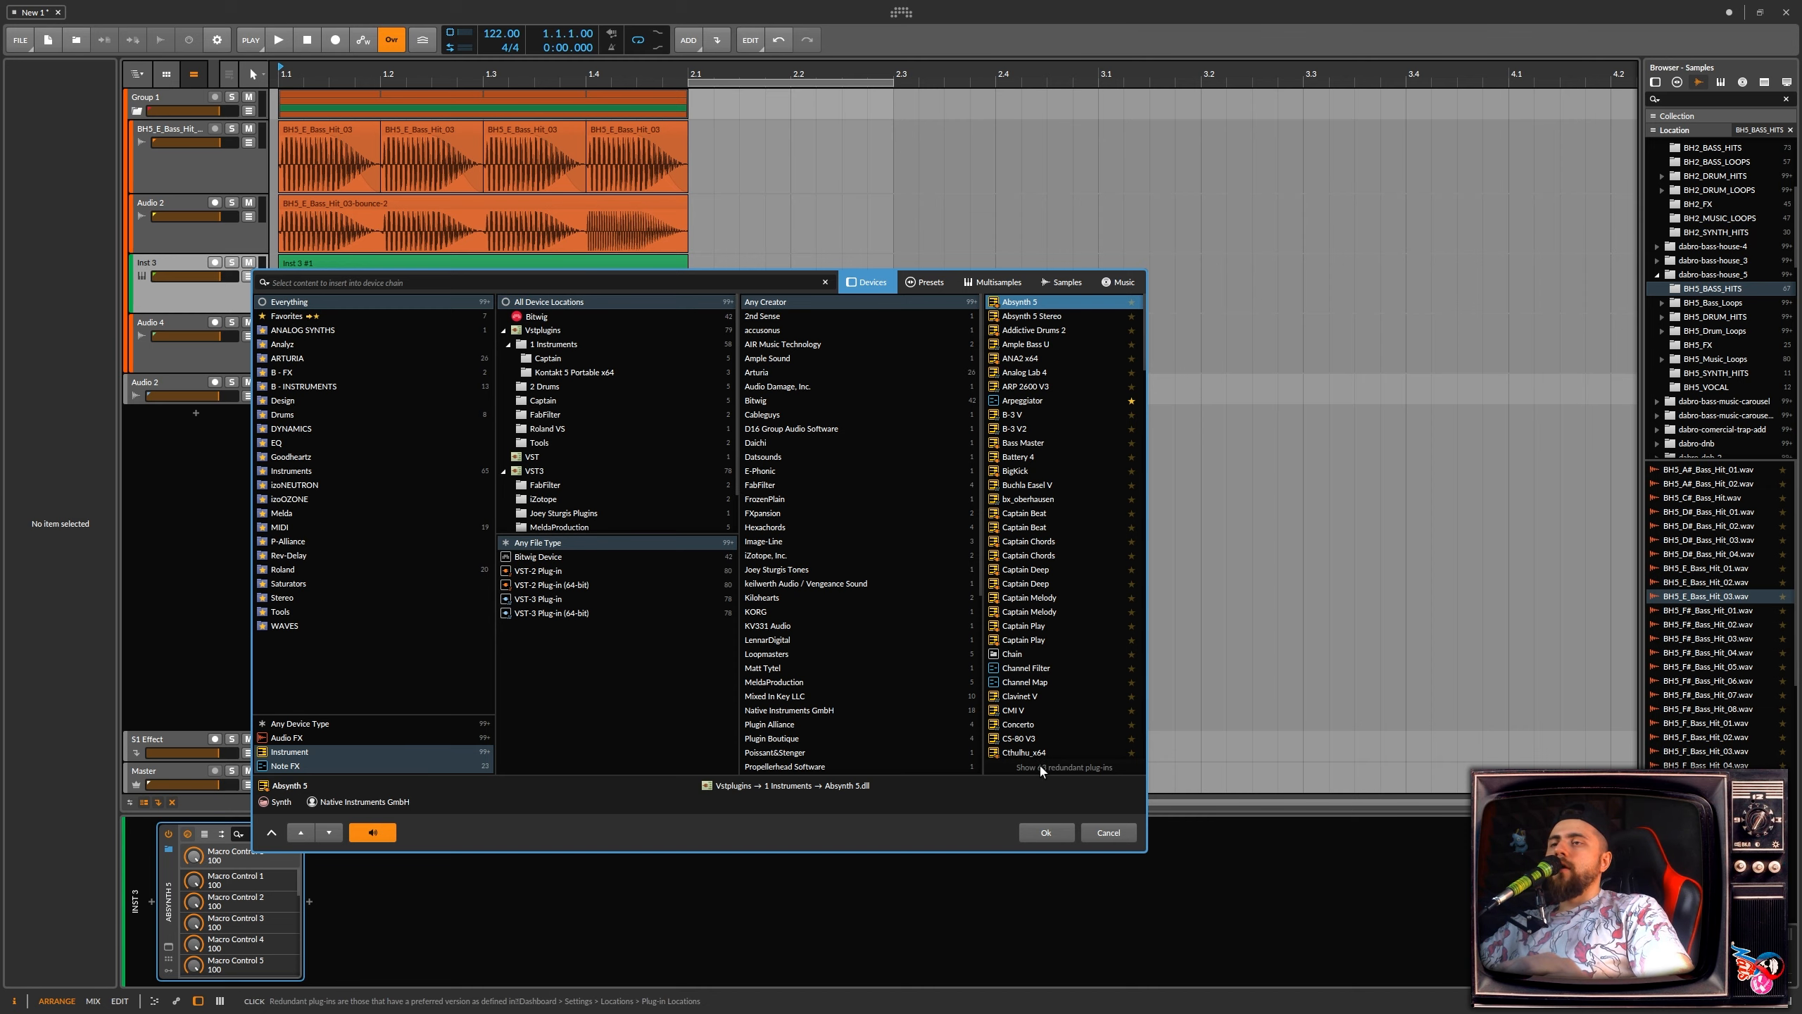
click(1107, 841)
Map the Button modulator of Group 1's Filter device to the computer keyboard key 8 in the project mappings.
click(931, 283)
click(1757, 999)
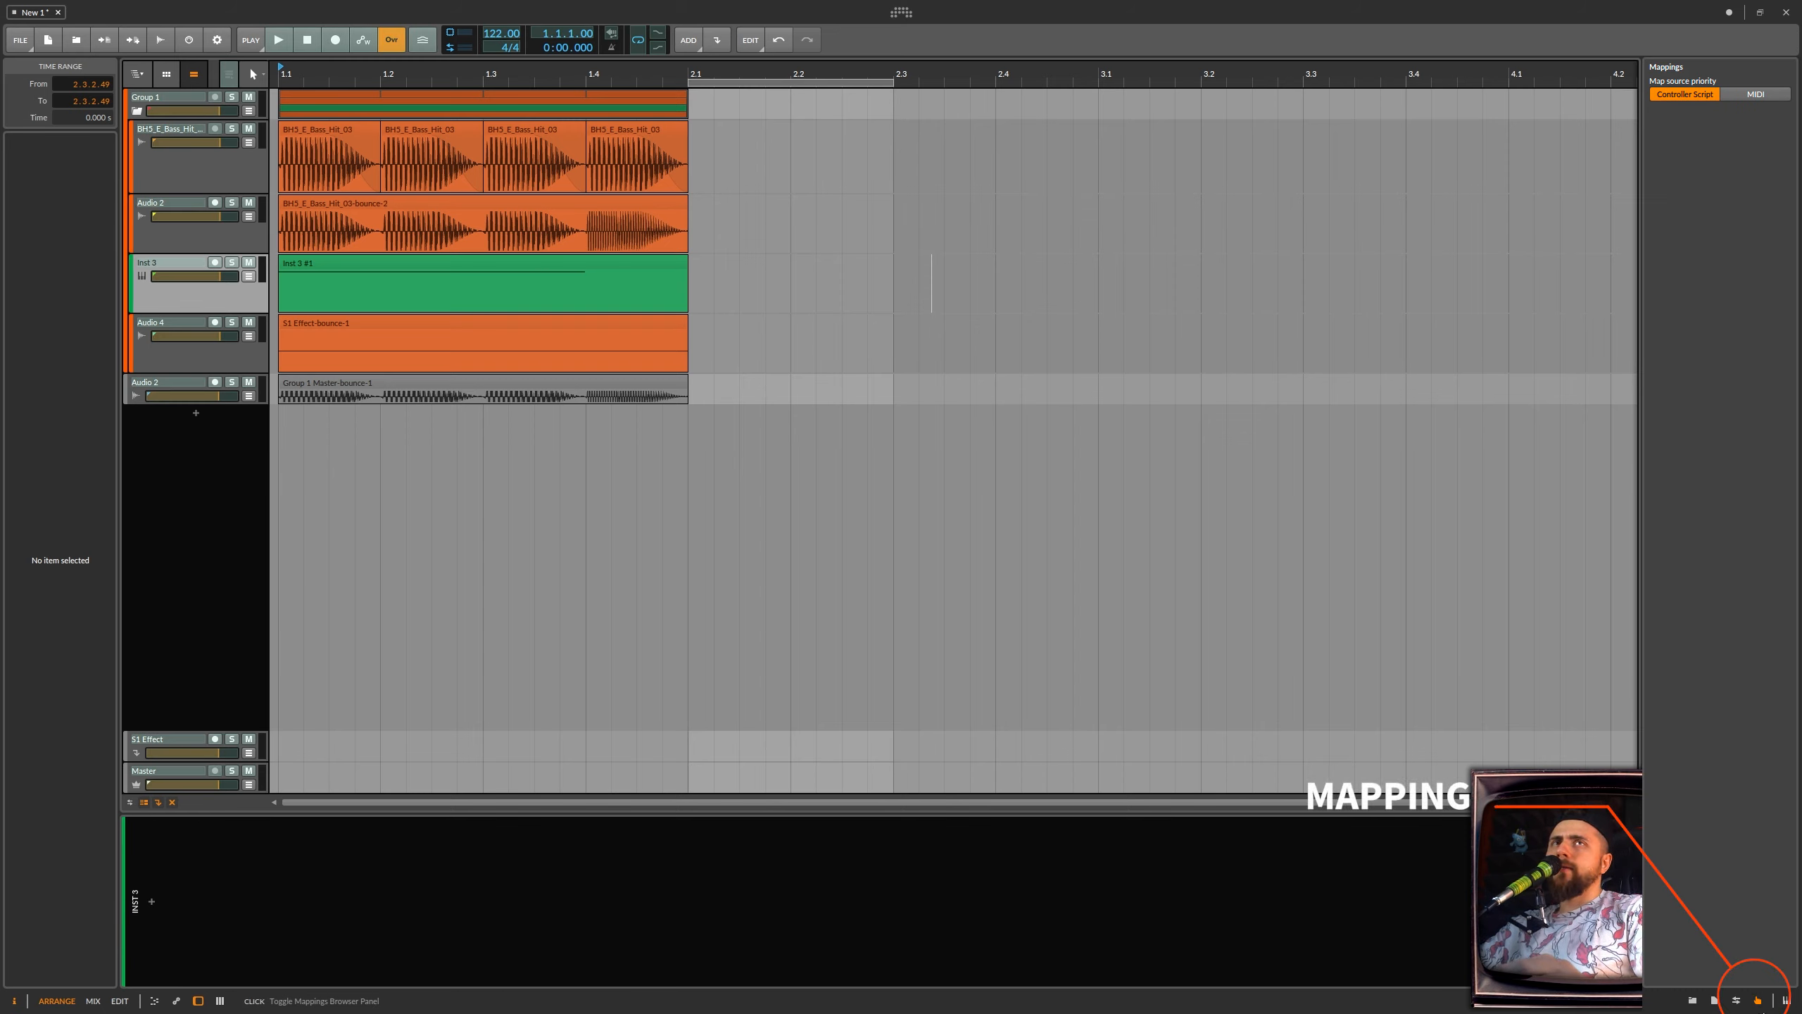
click(135, 96)
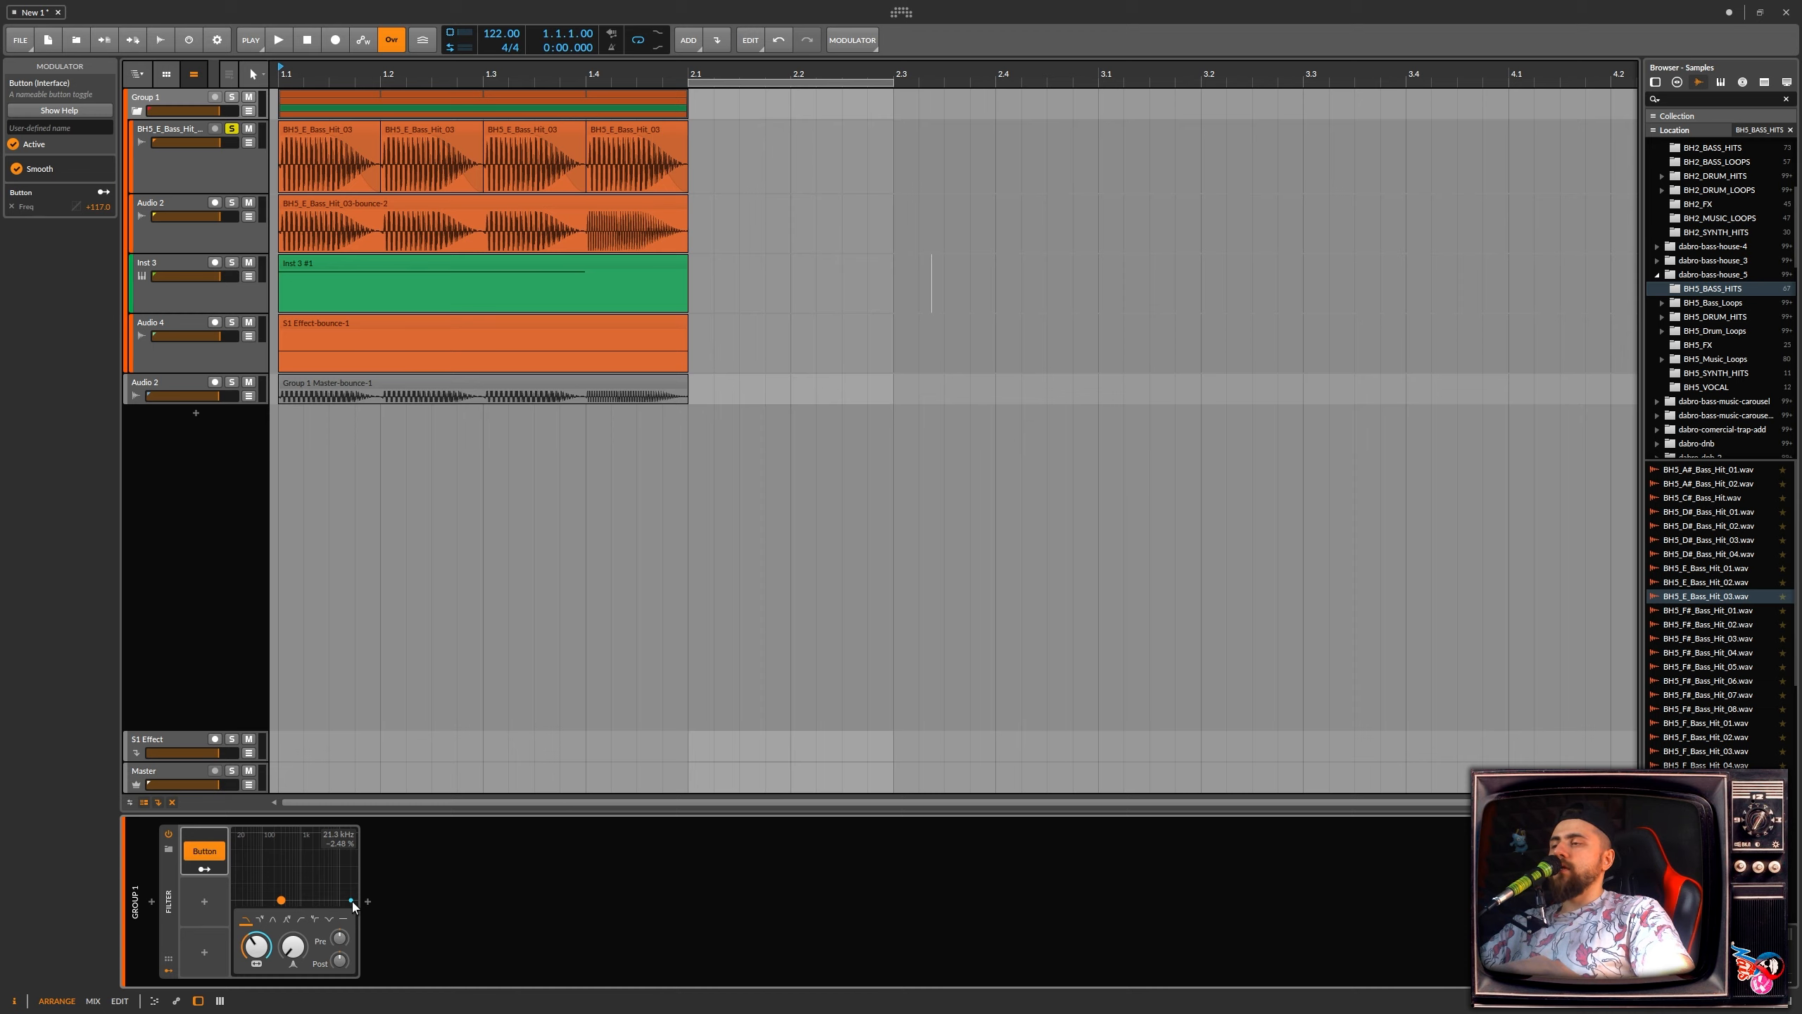
click(1755, 998)
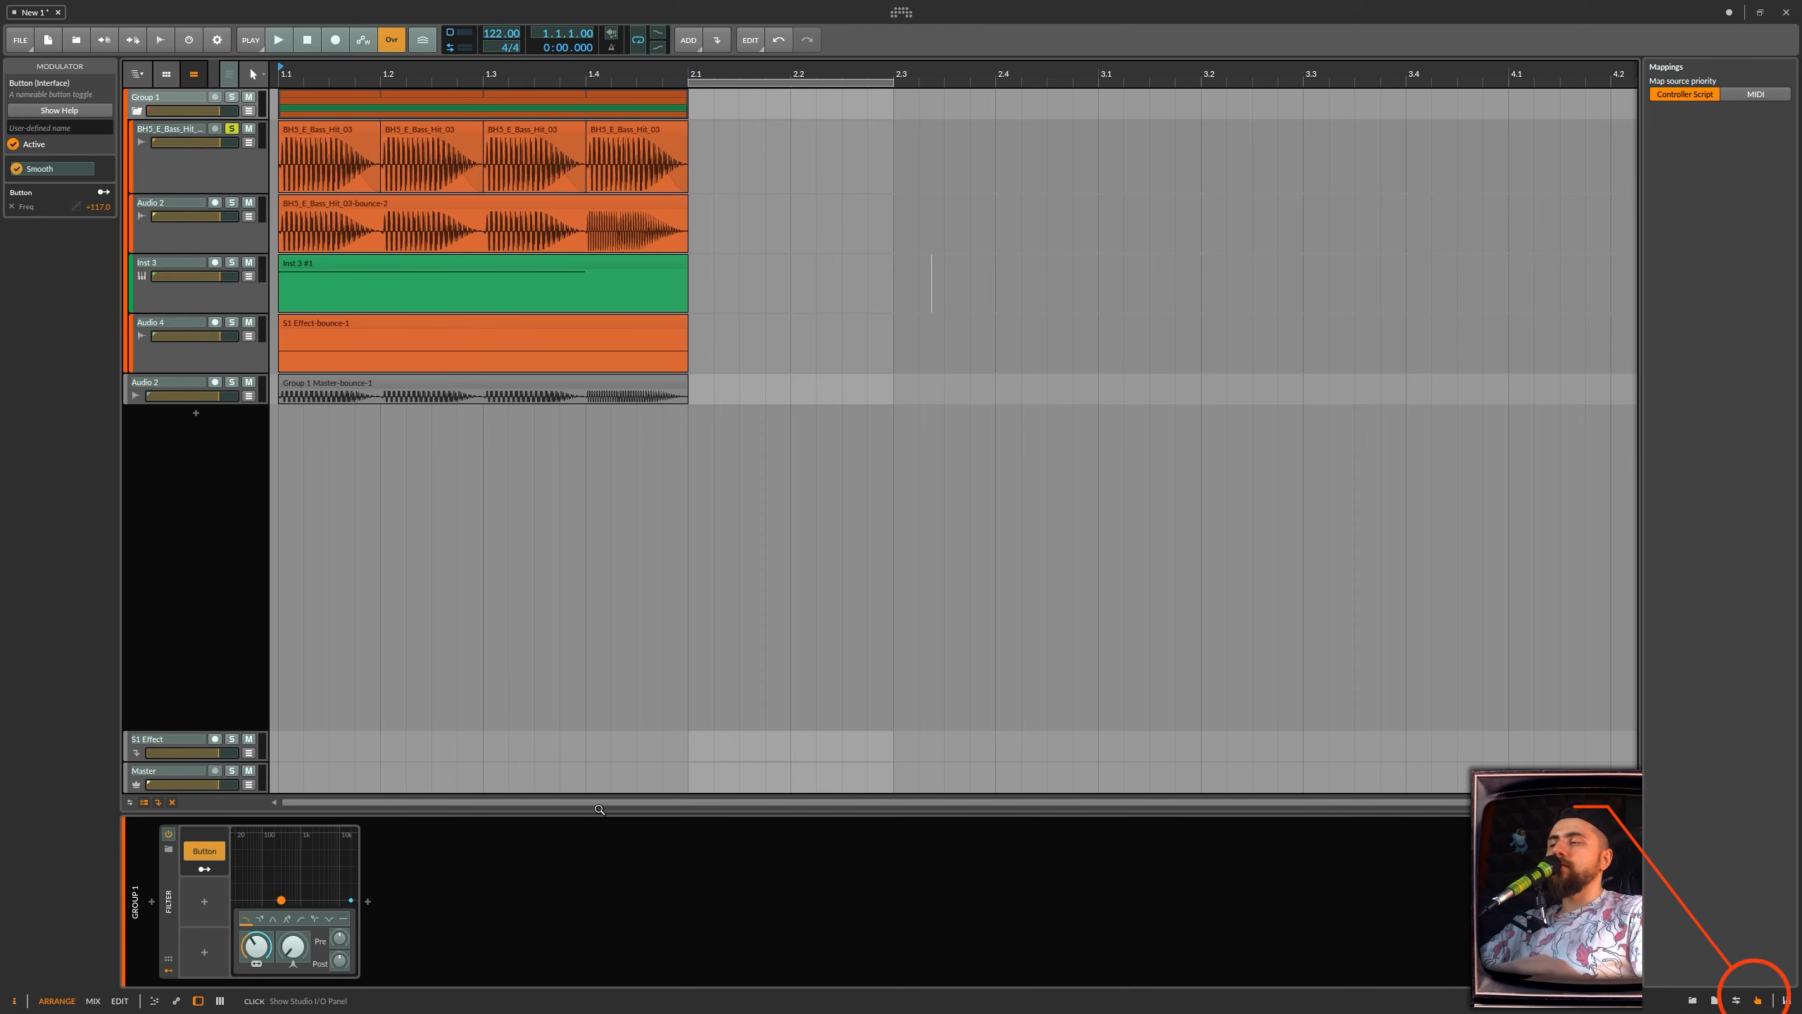
click(211, 854)
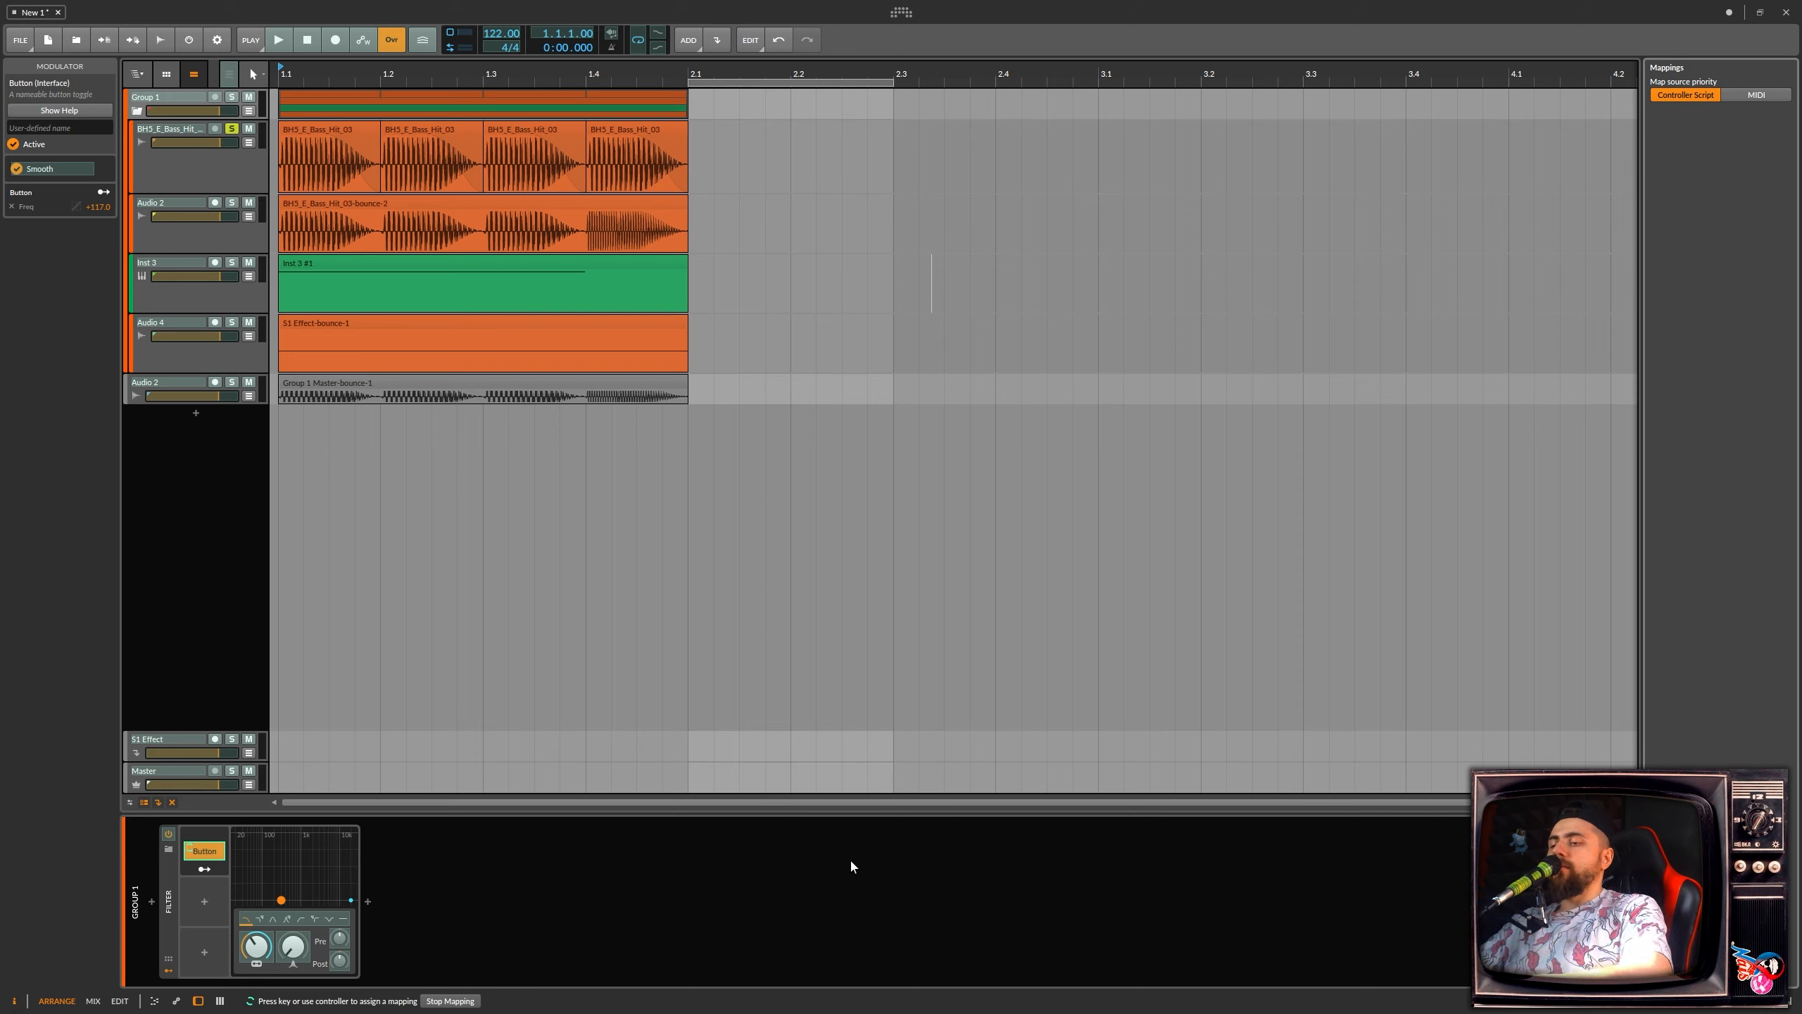
key(8)
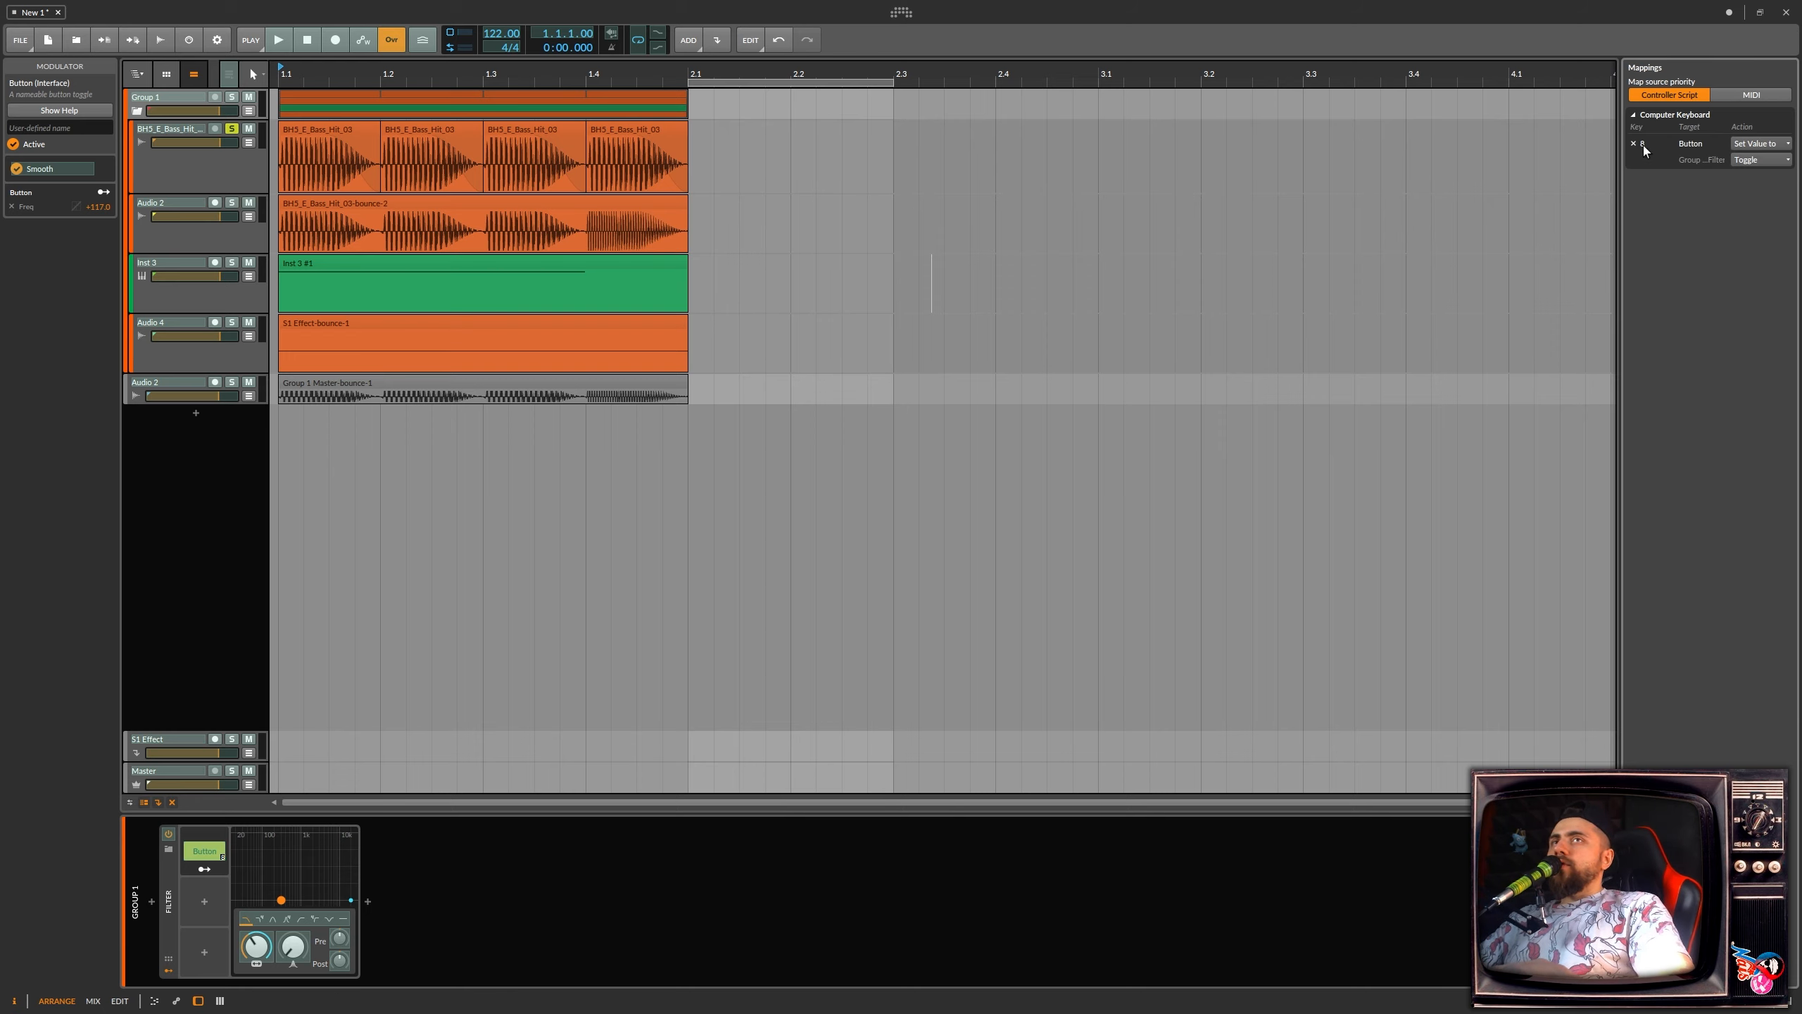
Select the four BH5_E_Bass_Hit_03 clips and play them back to audition the mapped filter button, then stop playback.
click(282, 172)
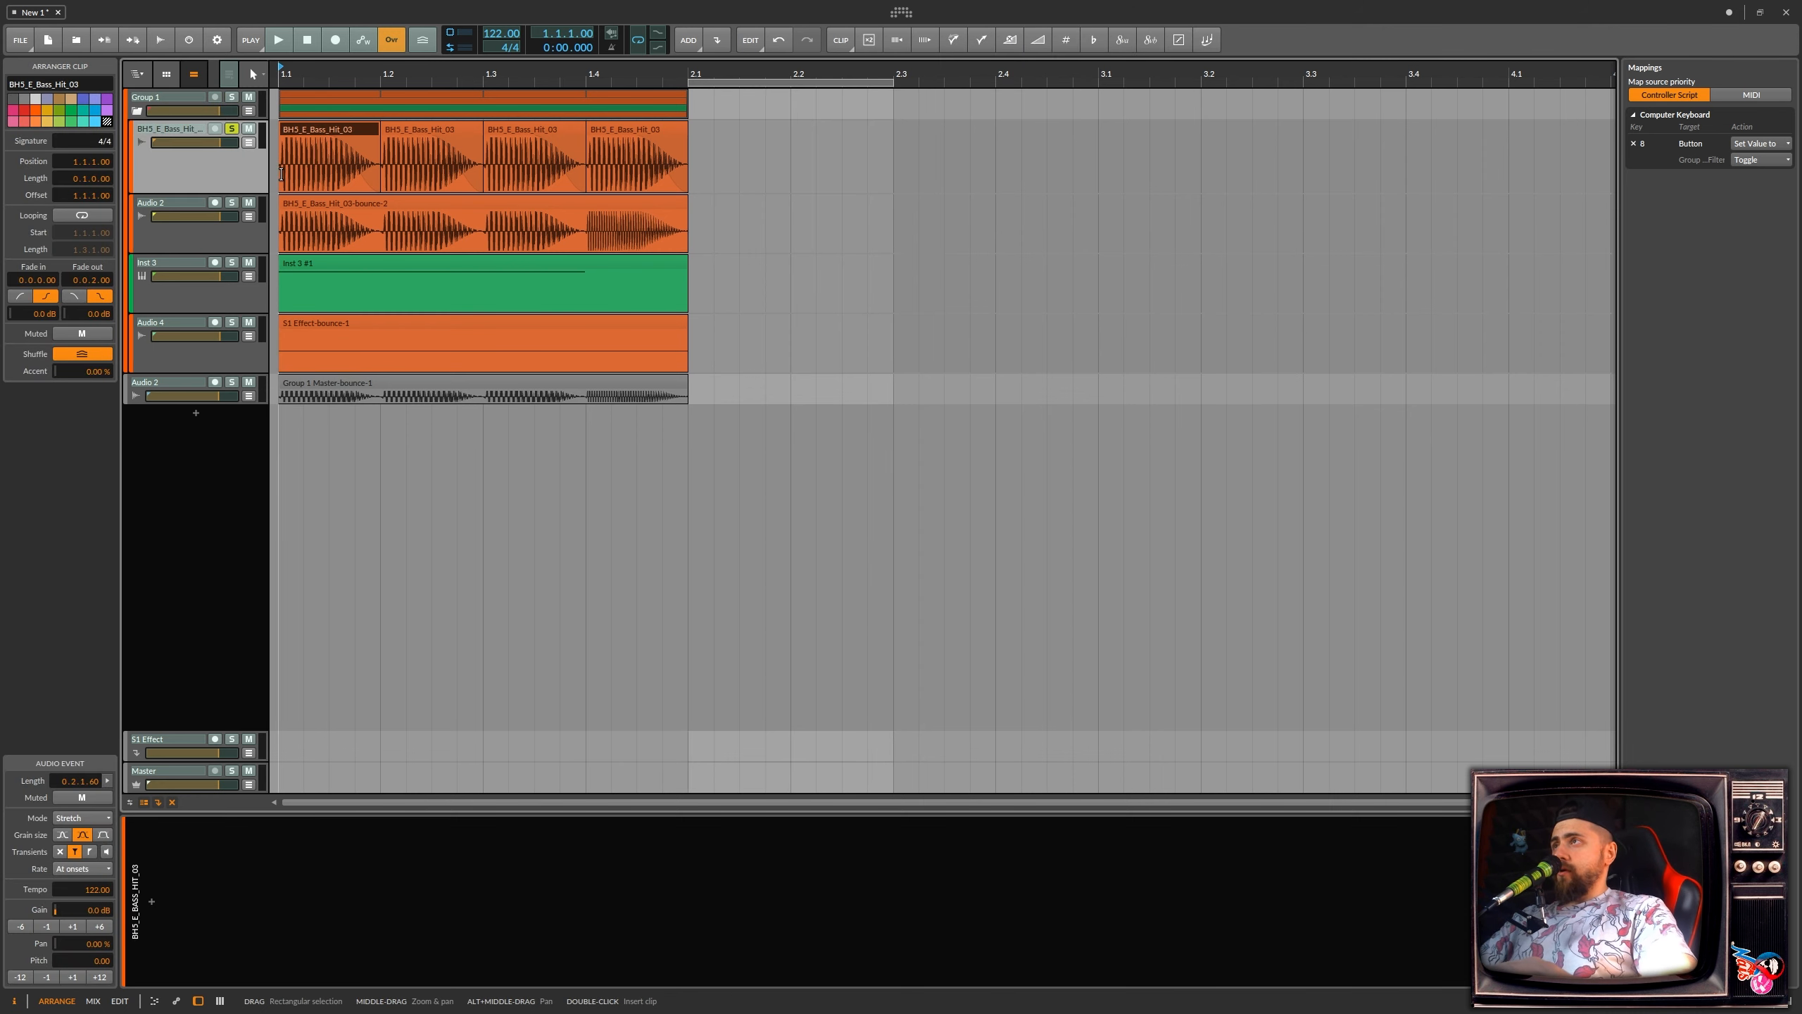
click(729, 102)
click(670, 128)
shift+click(322, 133)
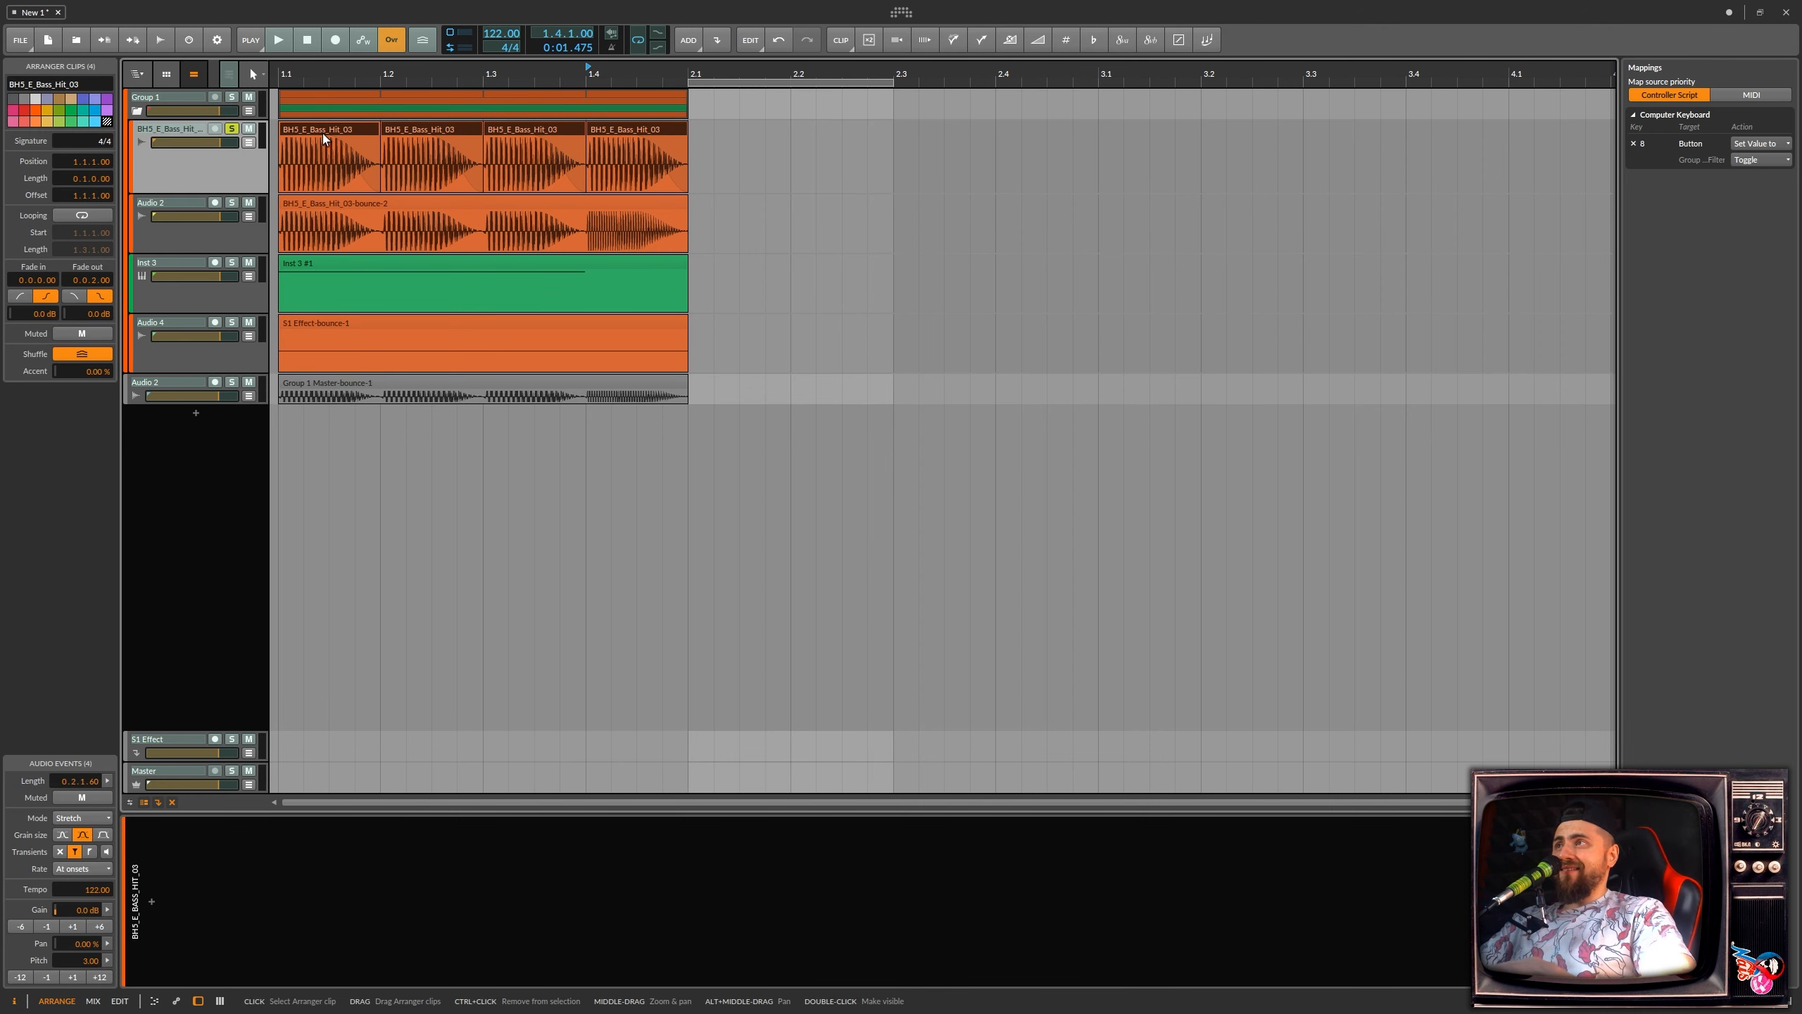
key(space)
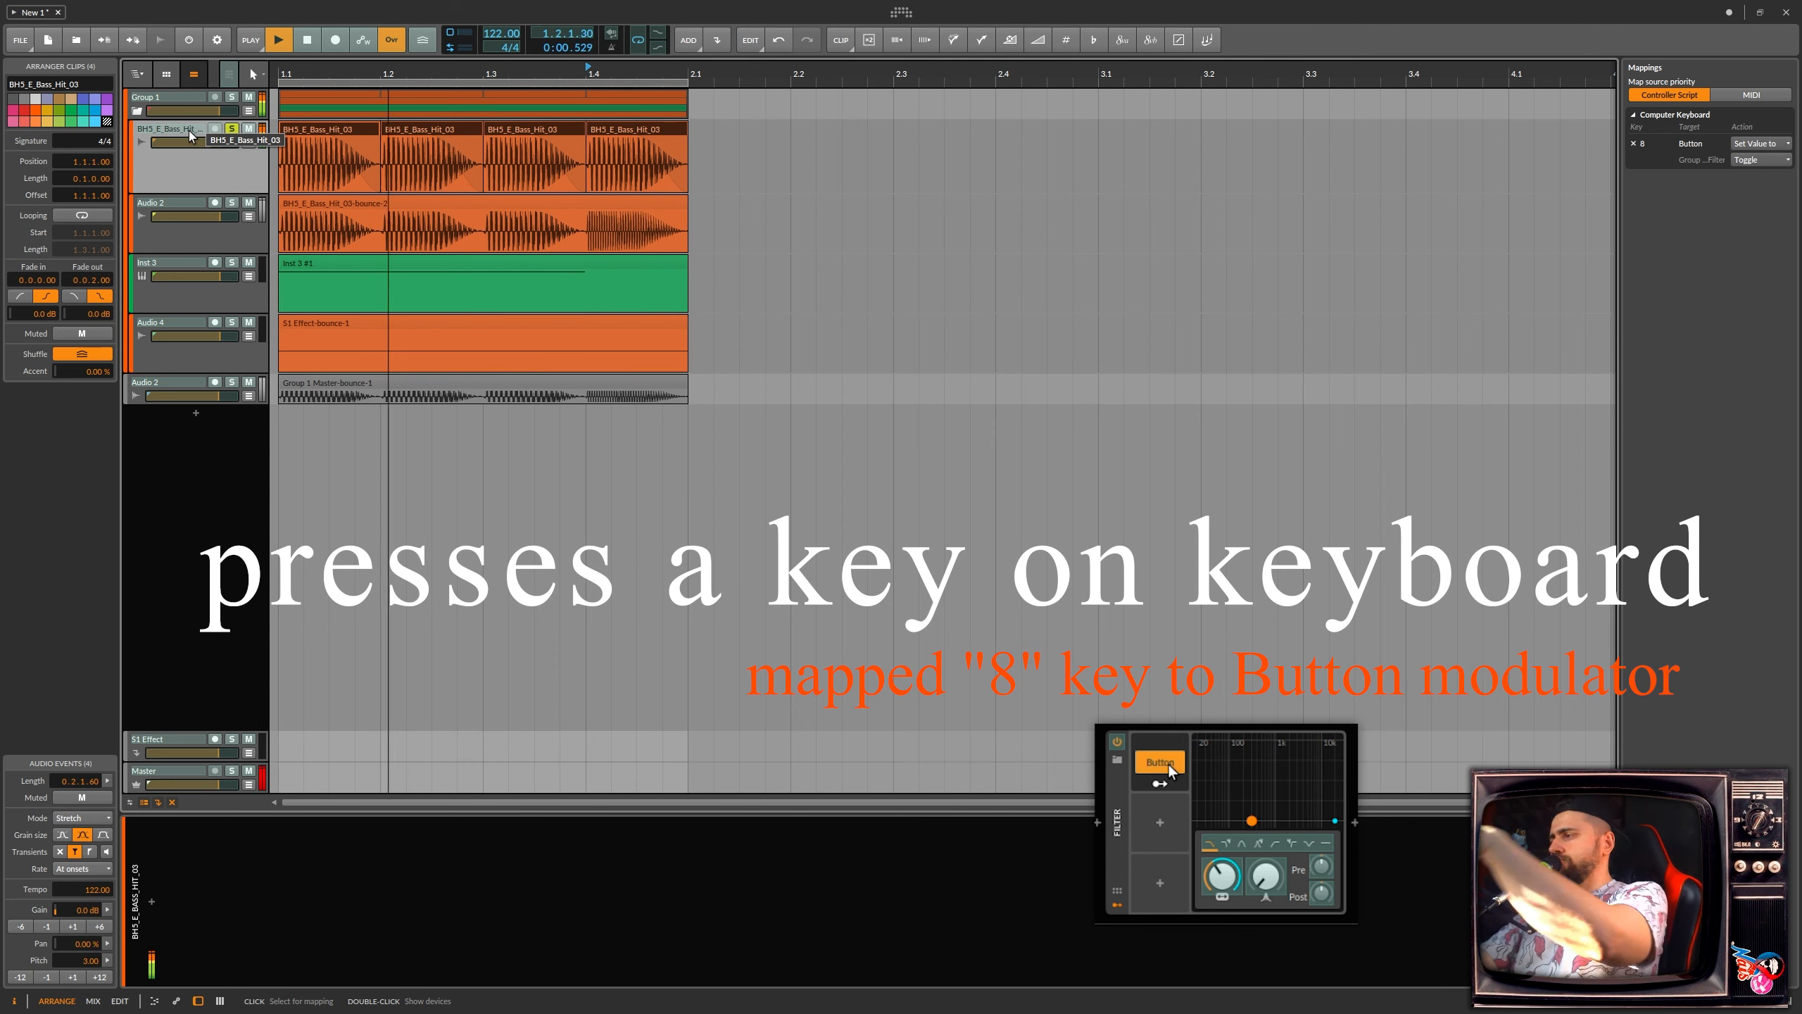
key(space)
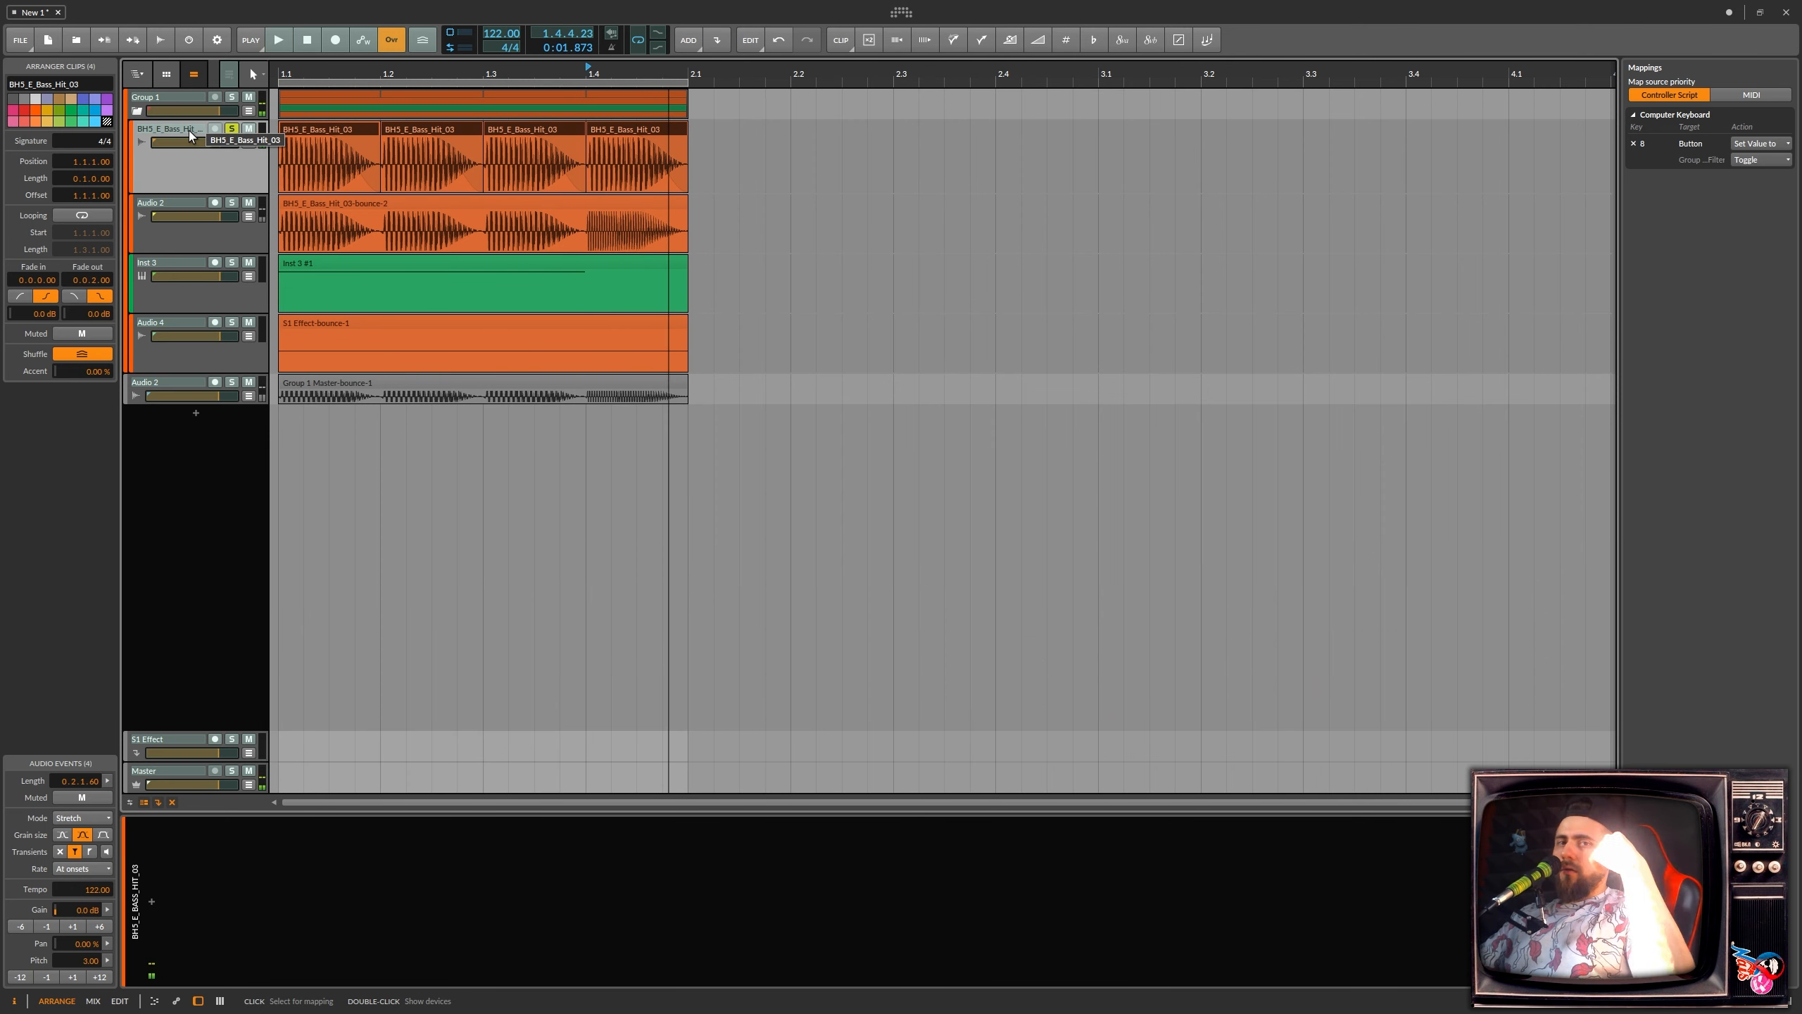
click(232, 130)
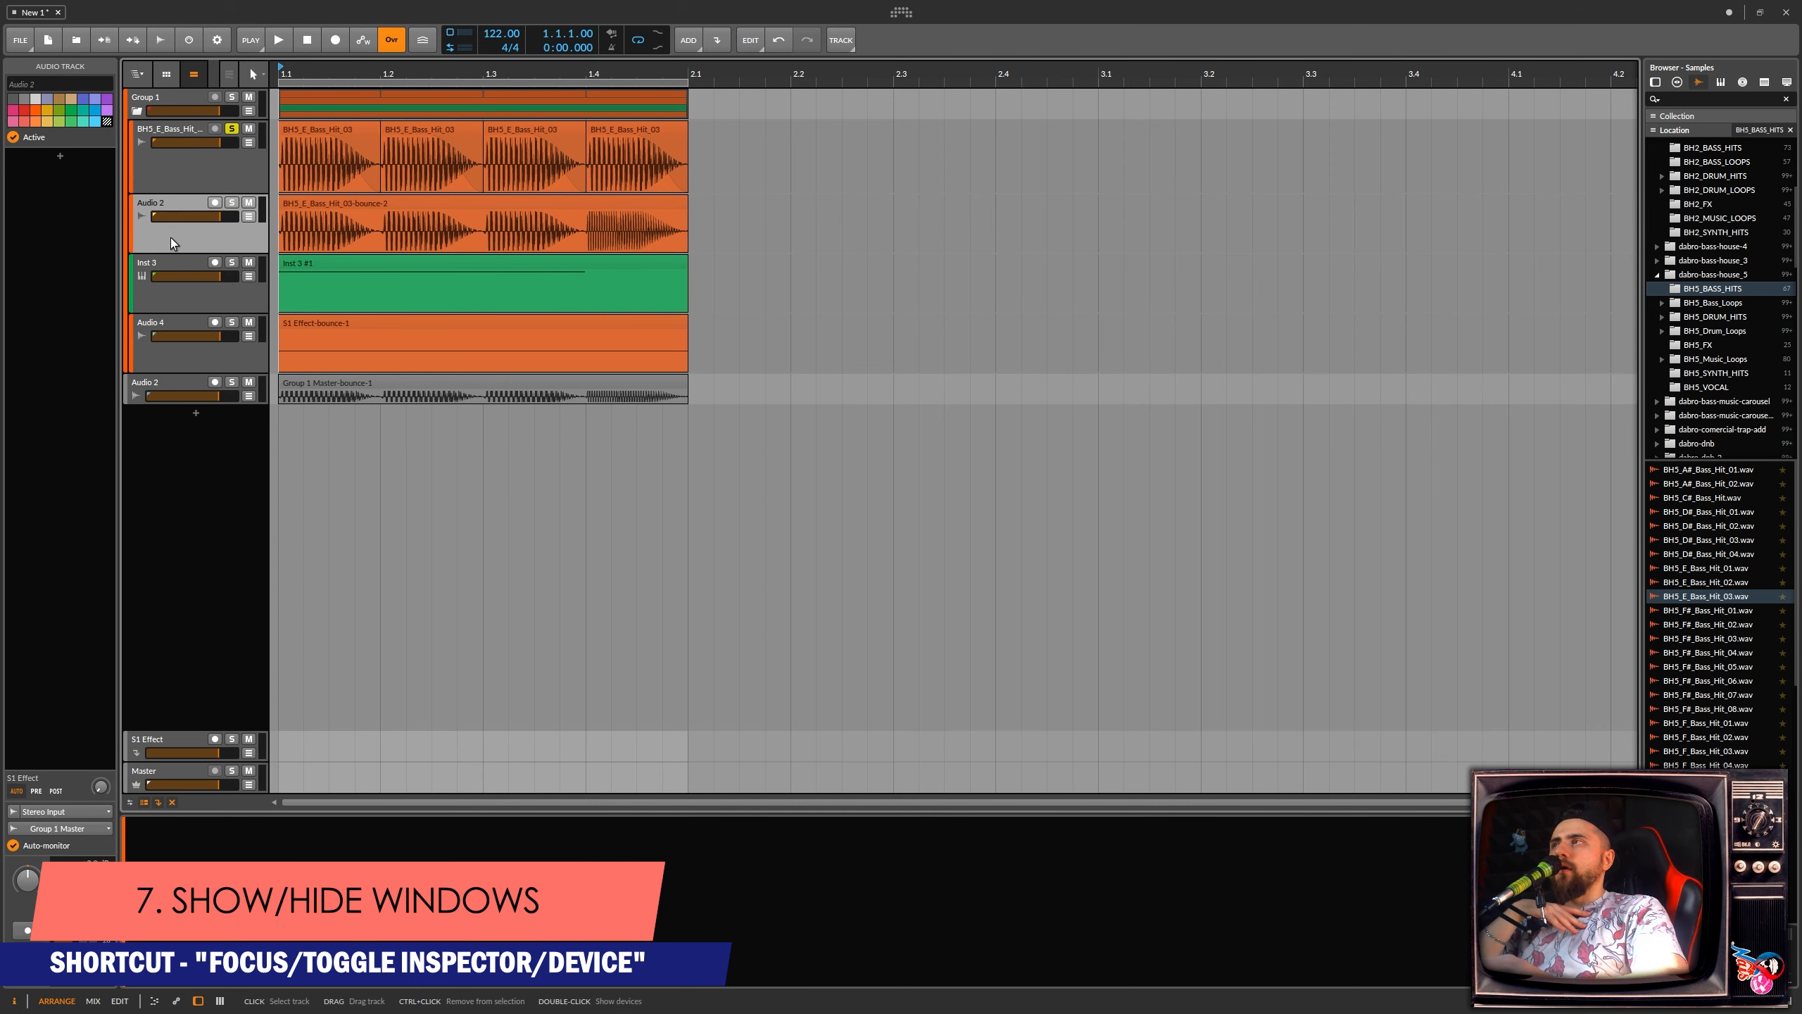
Select the Inst 3 clip and look up the action assigned to the I key in the keyboard shortcut settings.
click(333, 259)
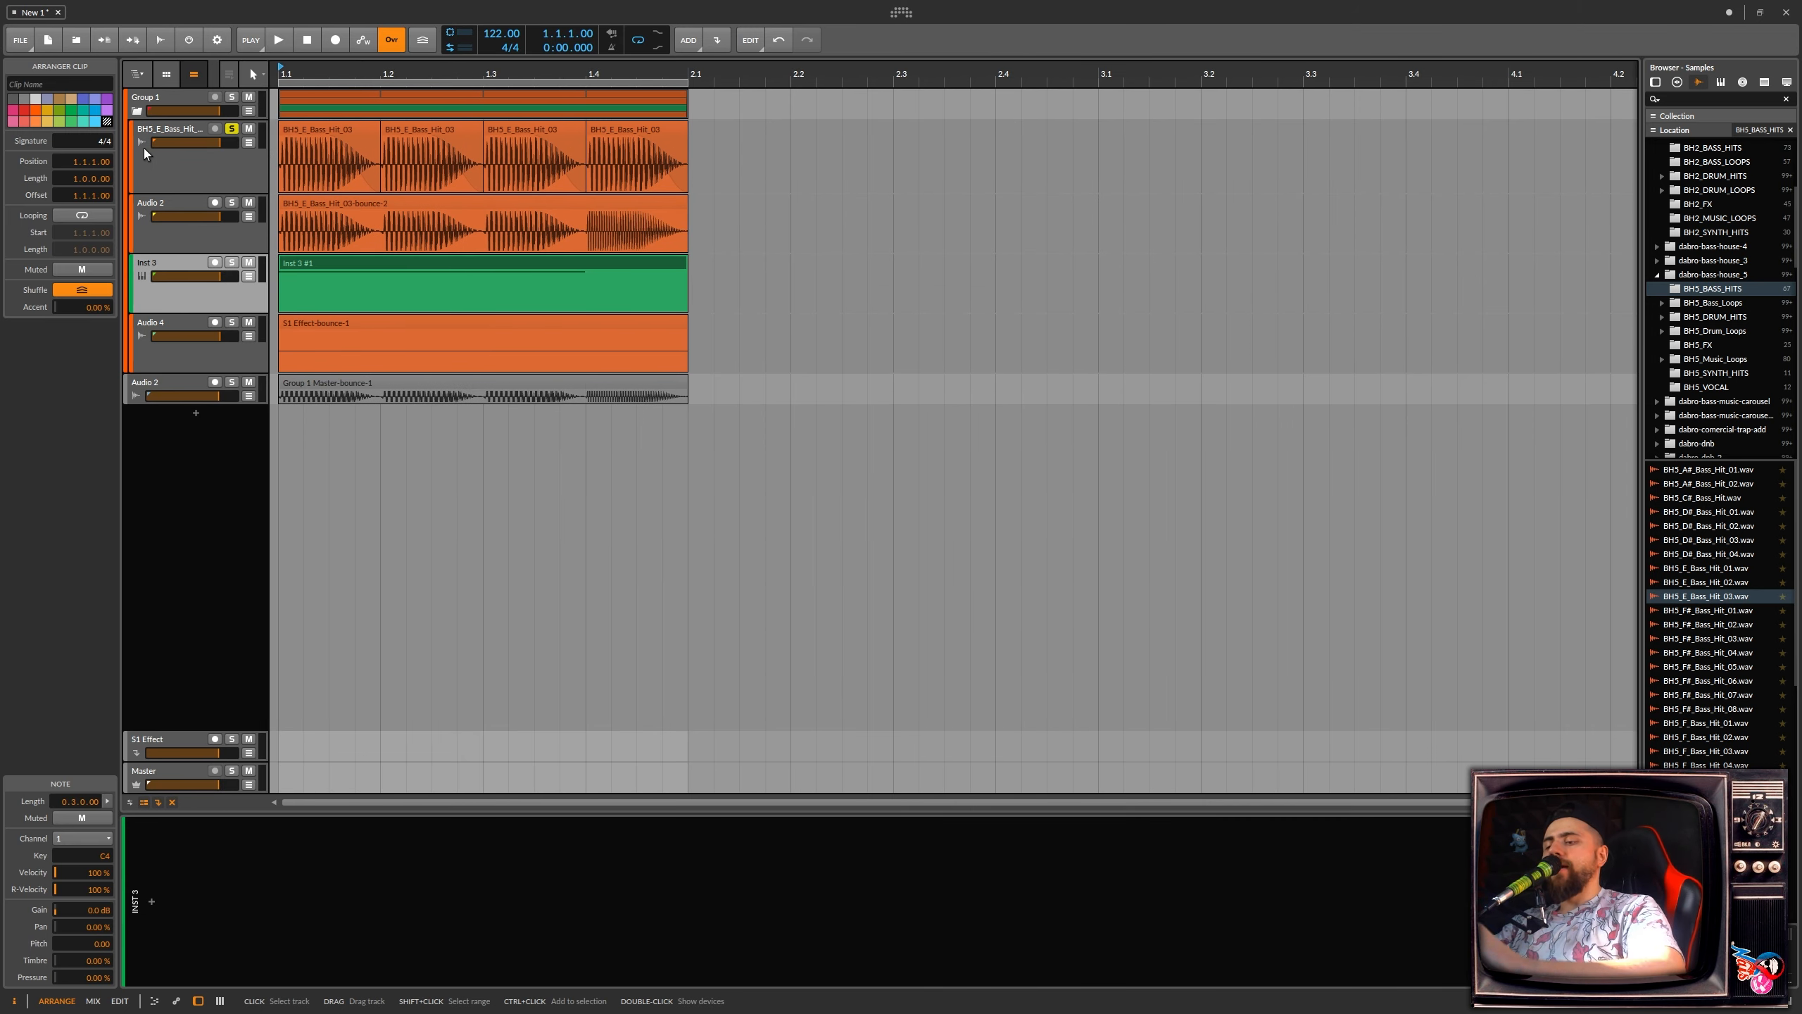
key(ctrl+comma)
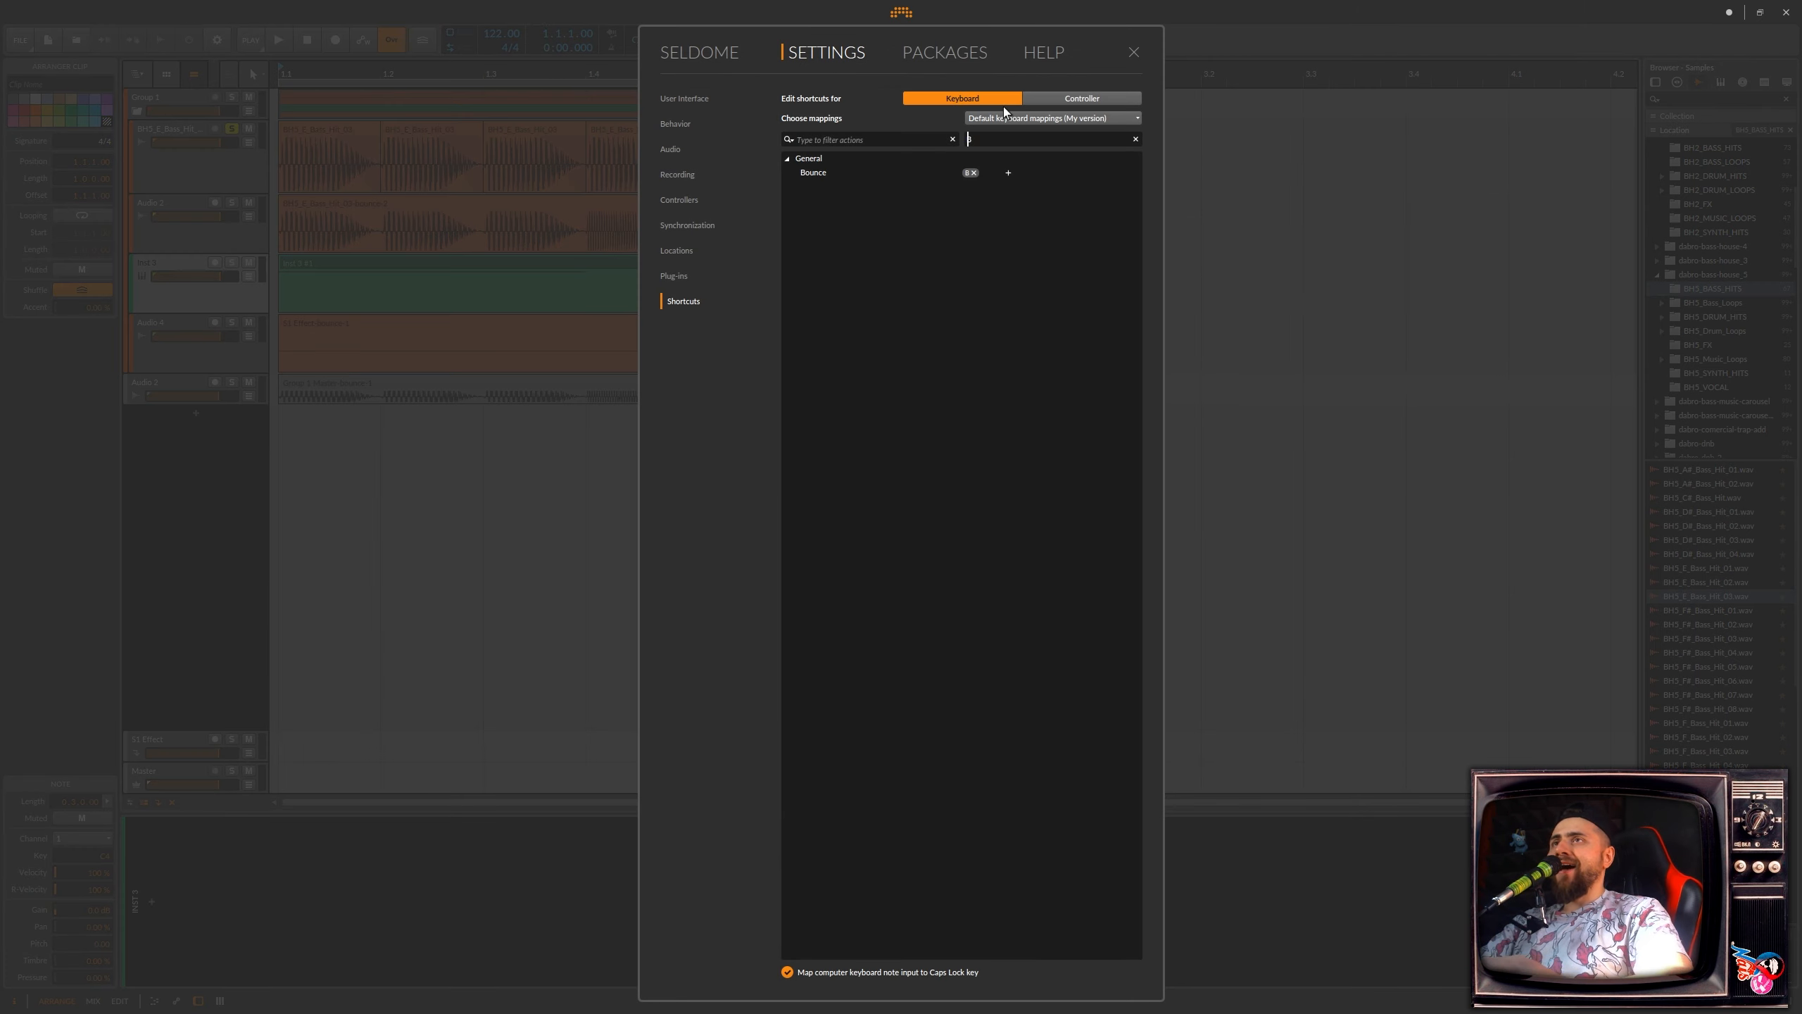
key(i)
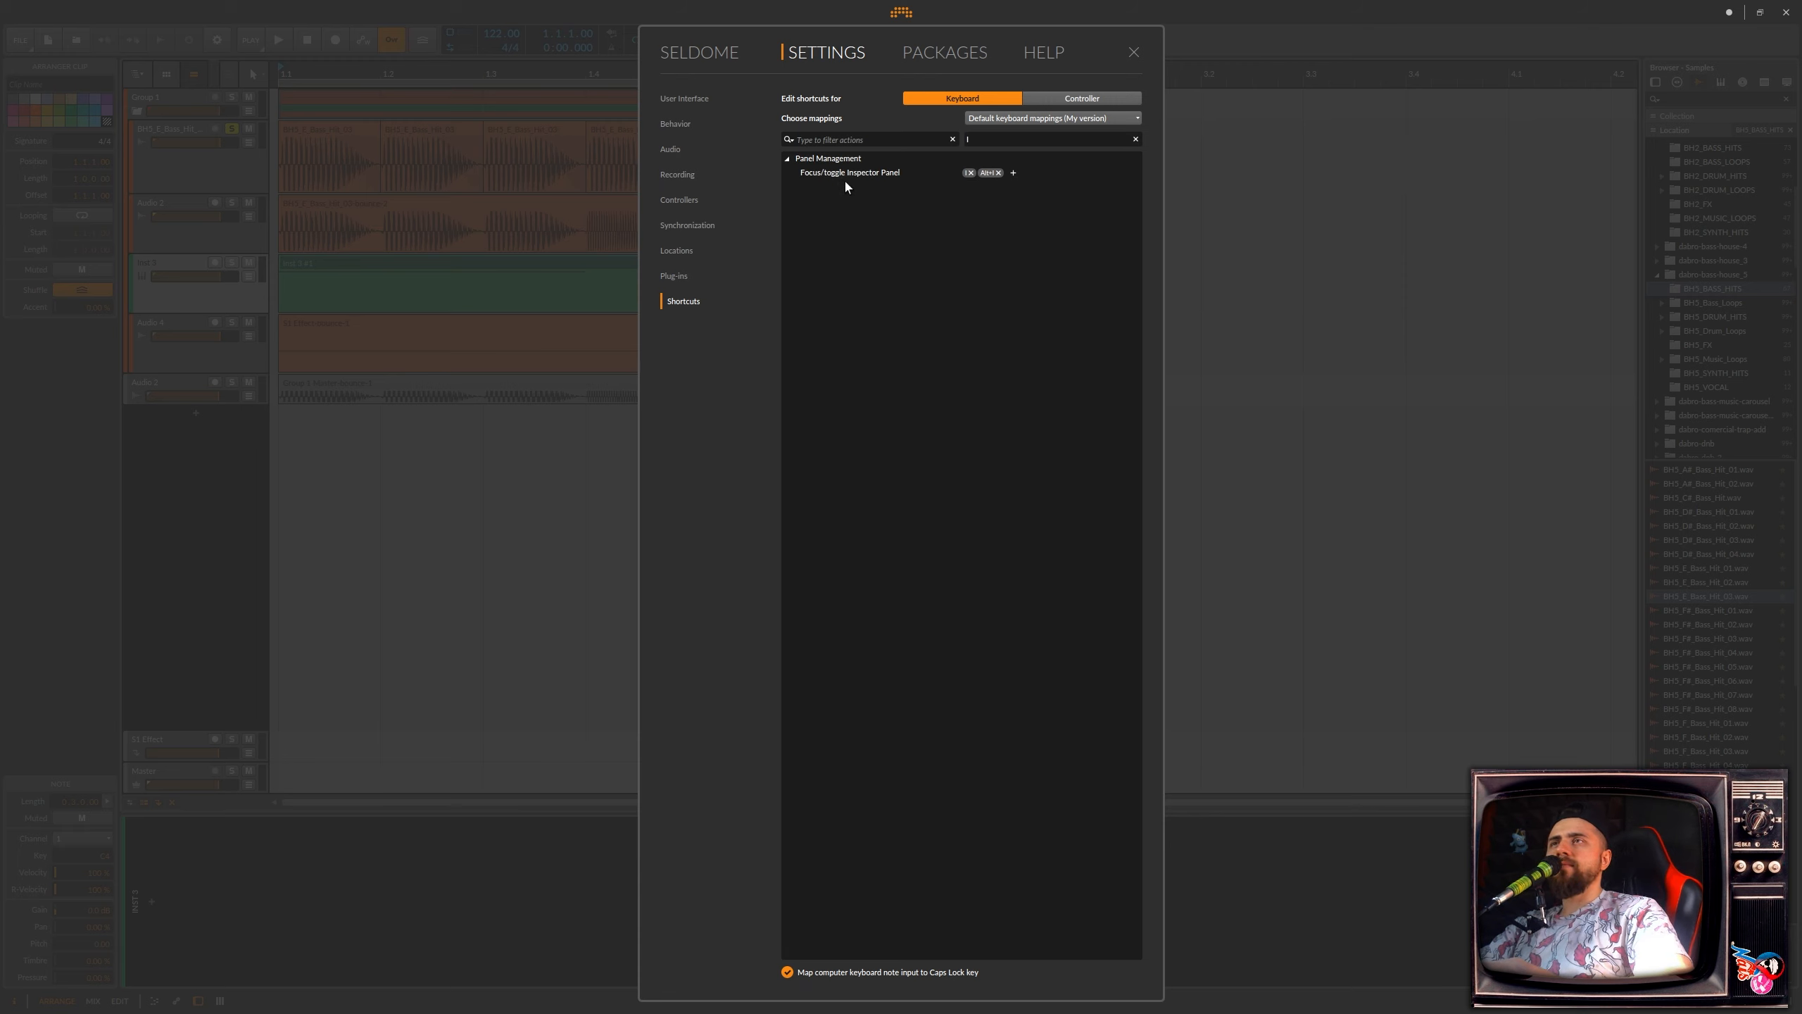
key(Escape)
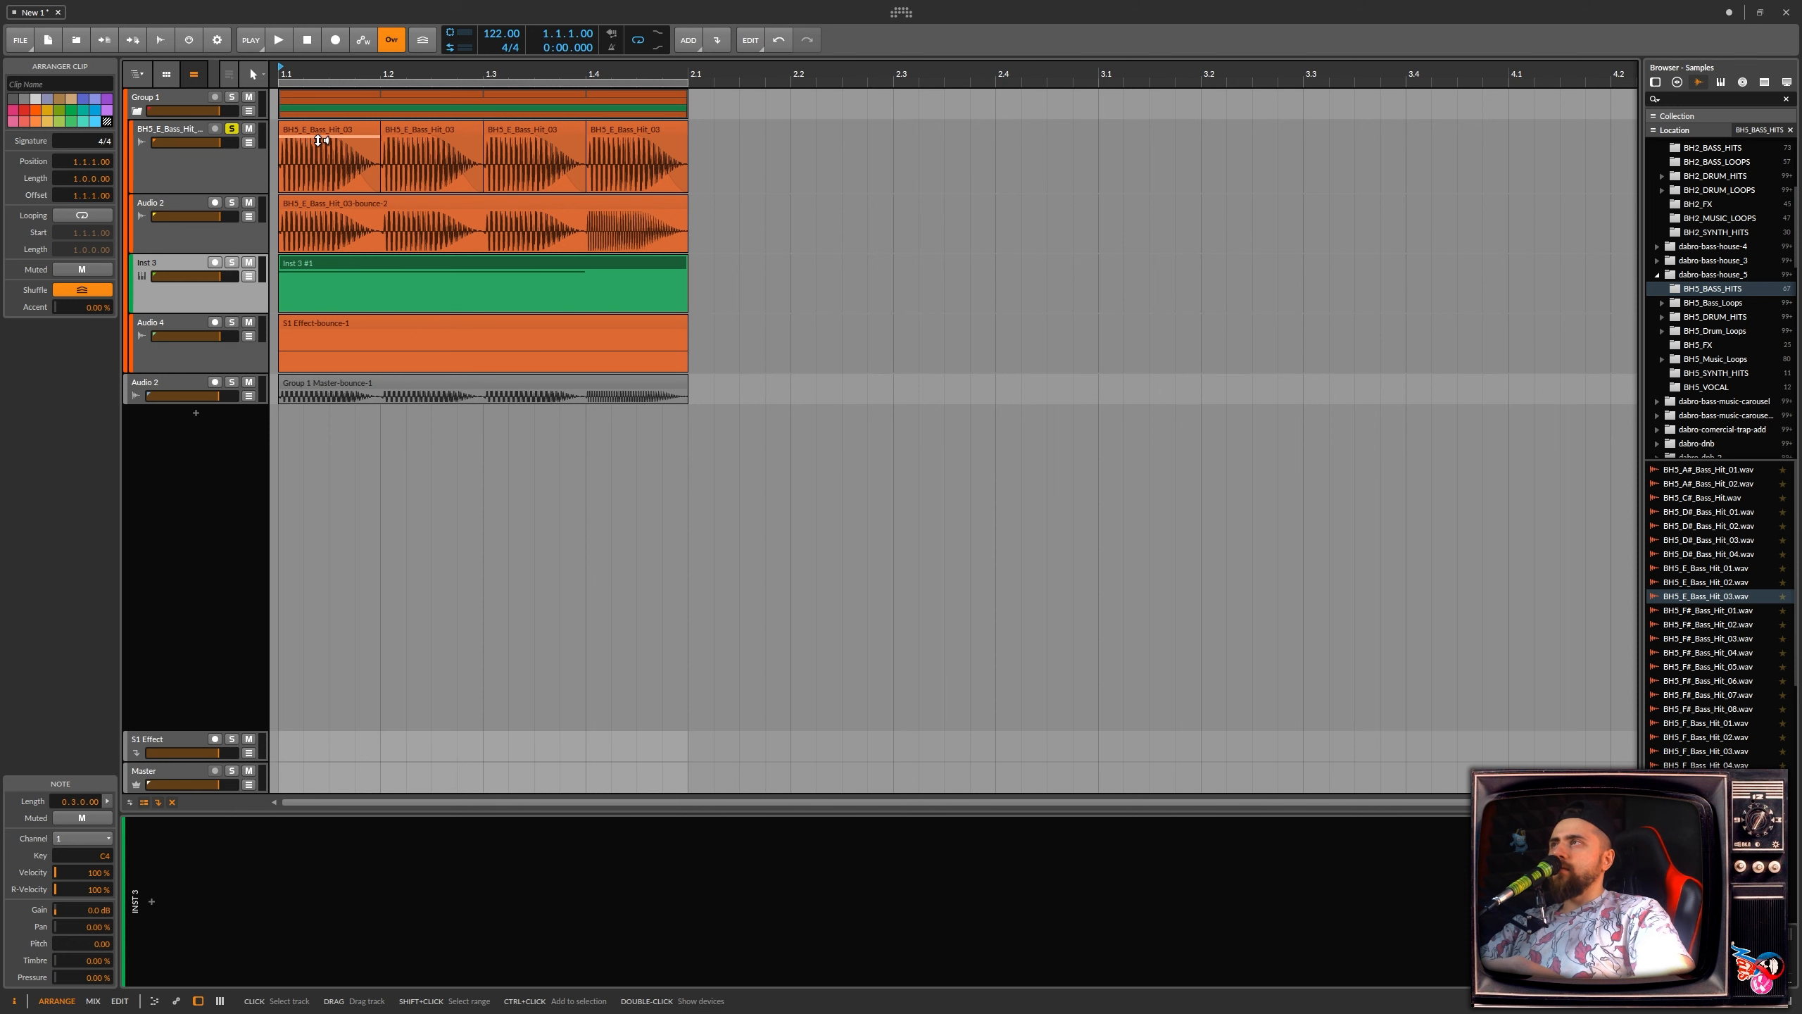
Select the BH5_E_Bass_Hit_03 track, focus its device panel and look up the D key in the keyboard shortcut settings.
click(173, 133)
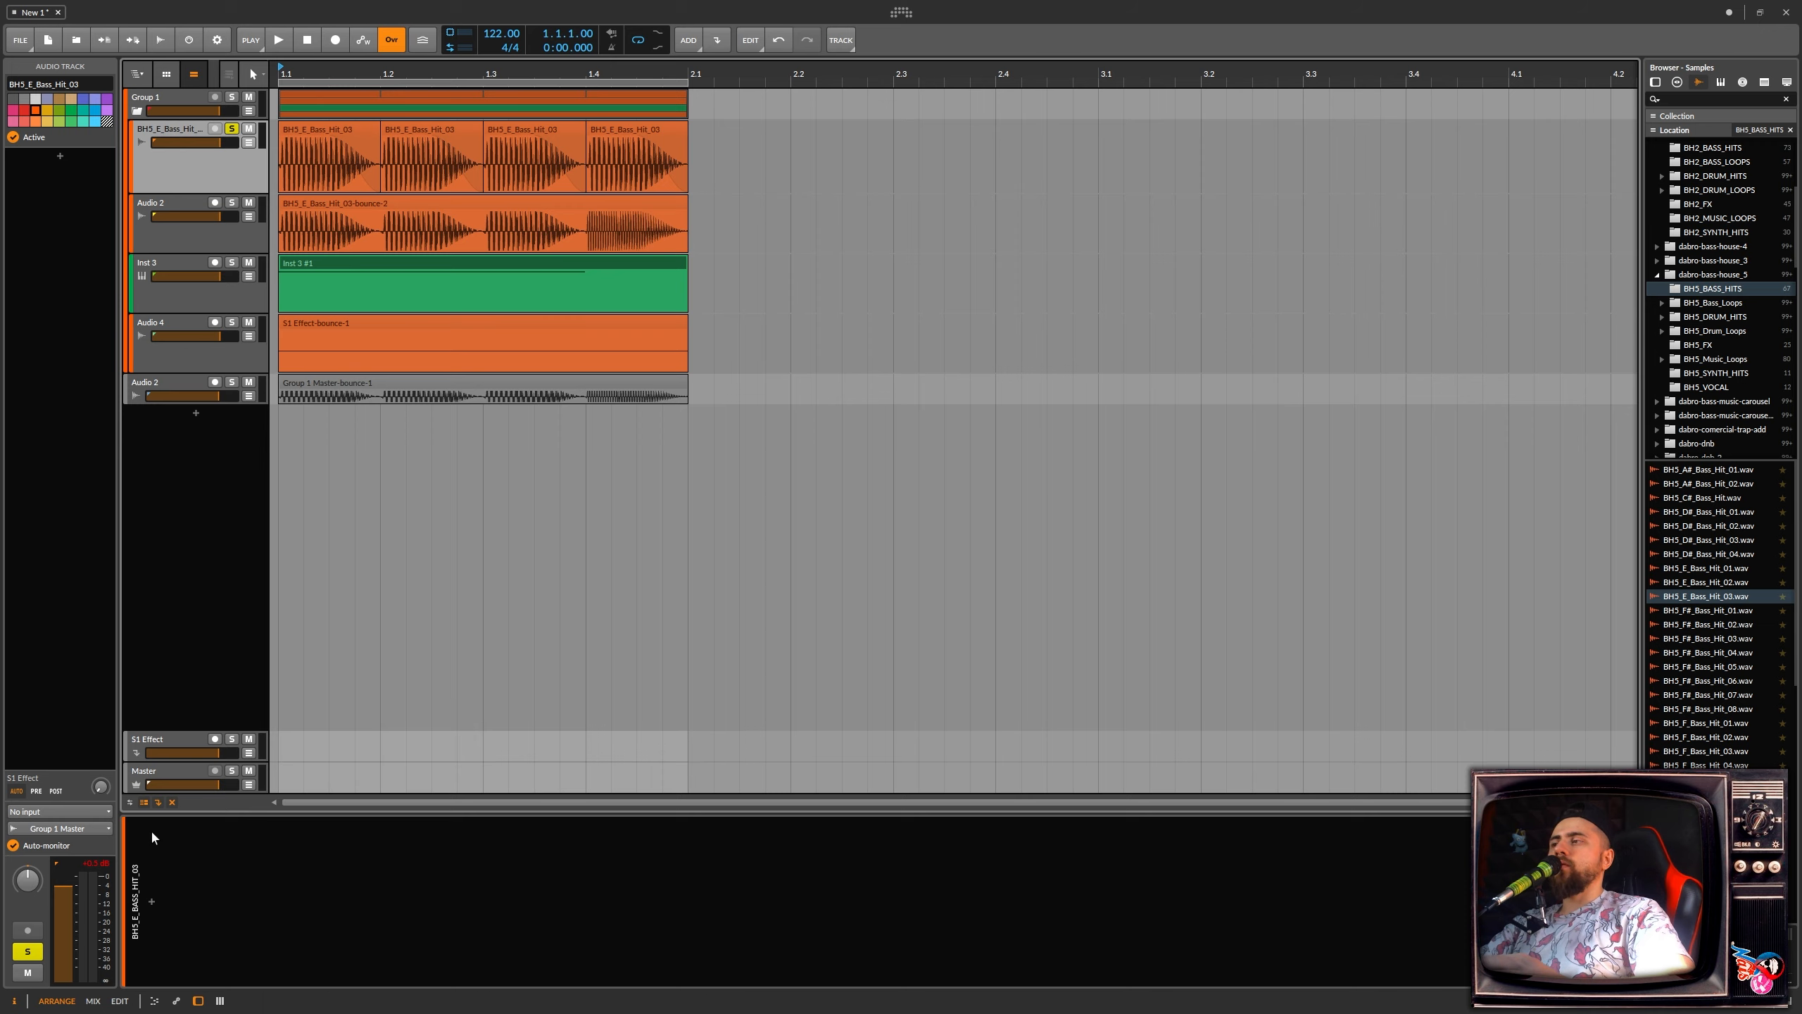
click(544, 921)
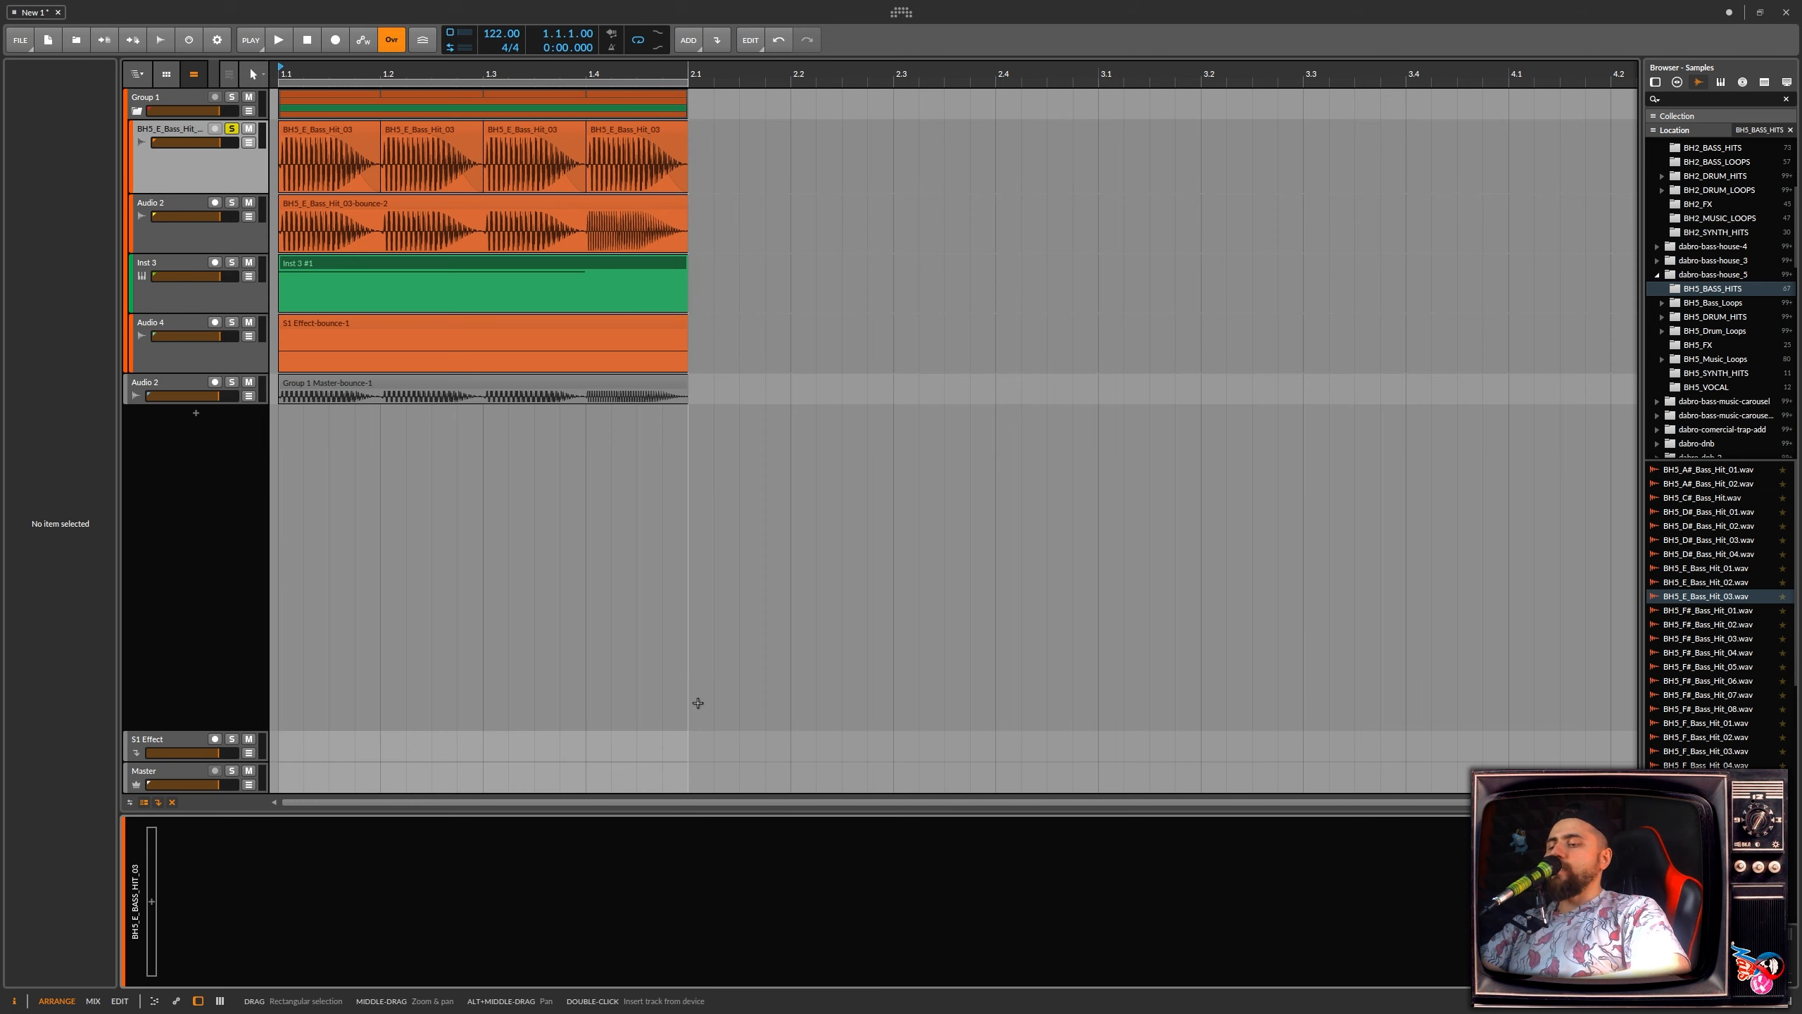
key(ctrl+comma)
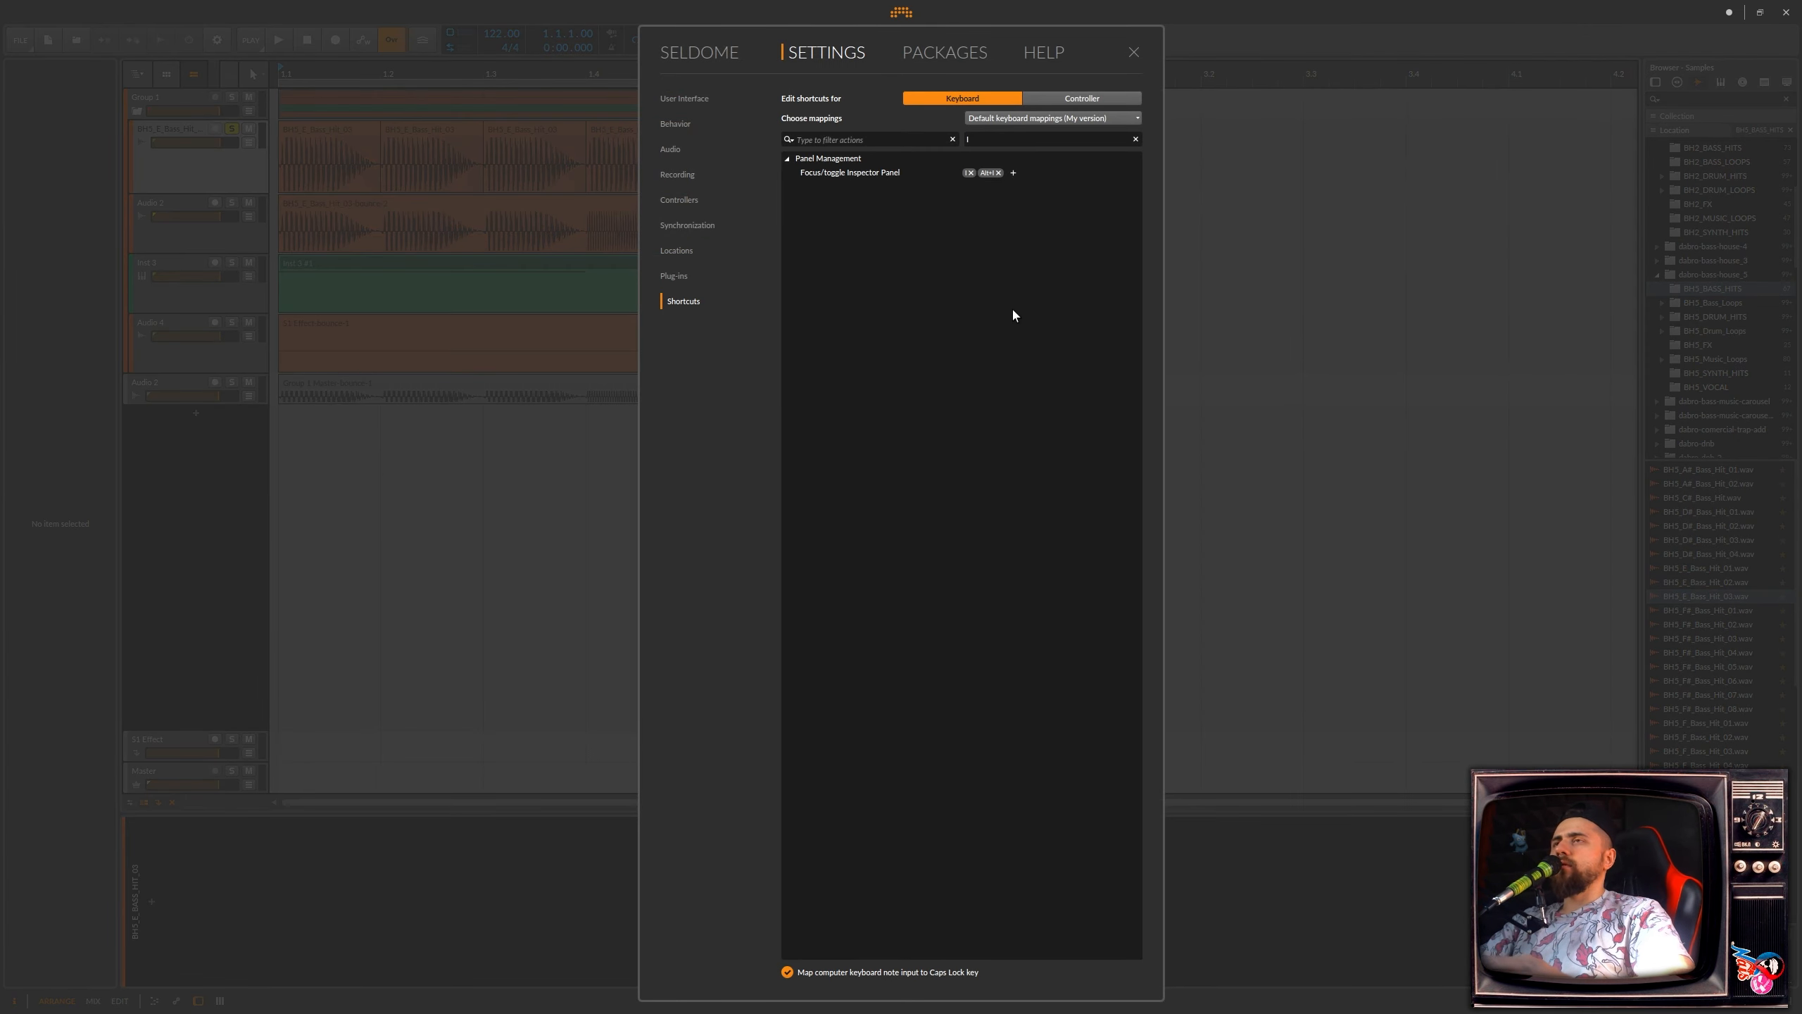
key(d)
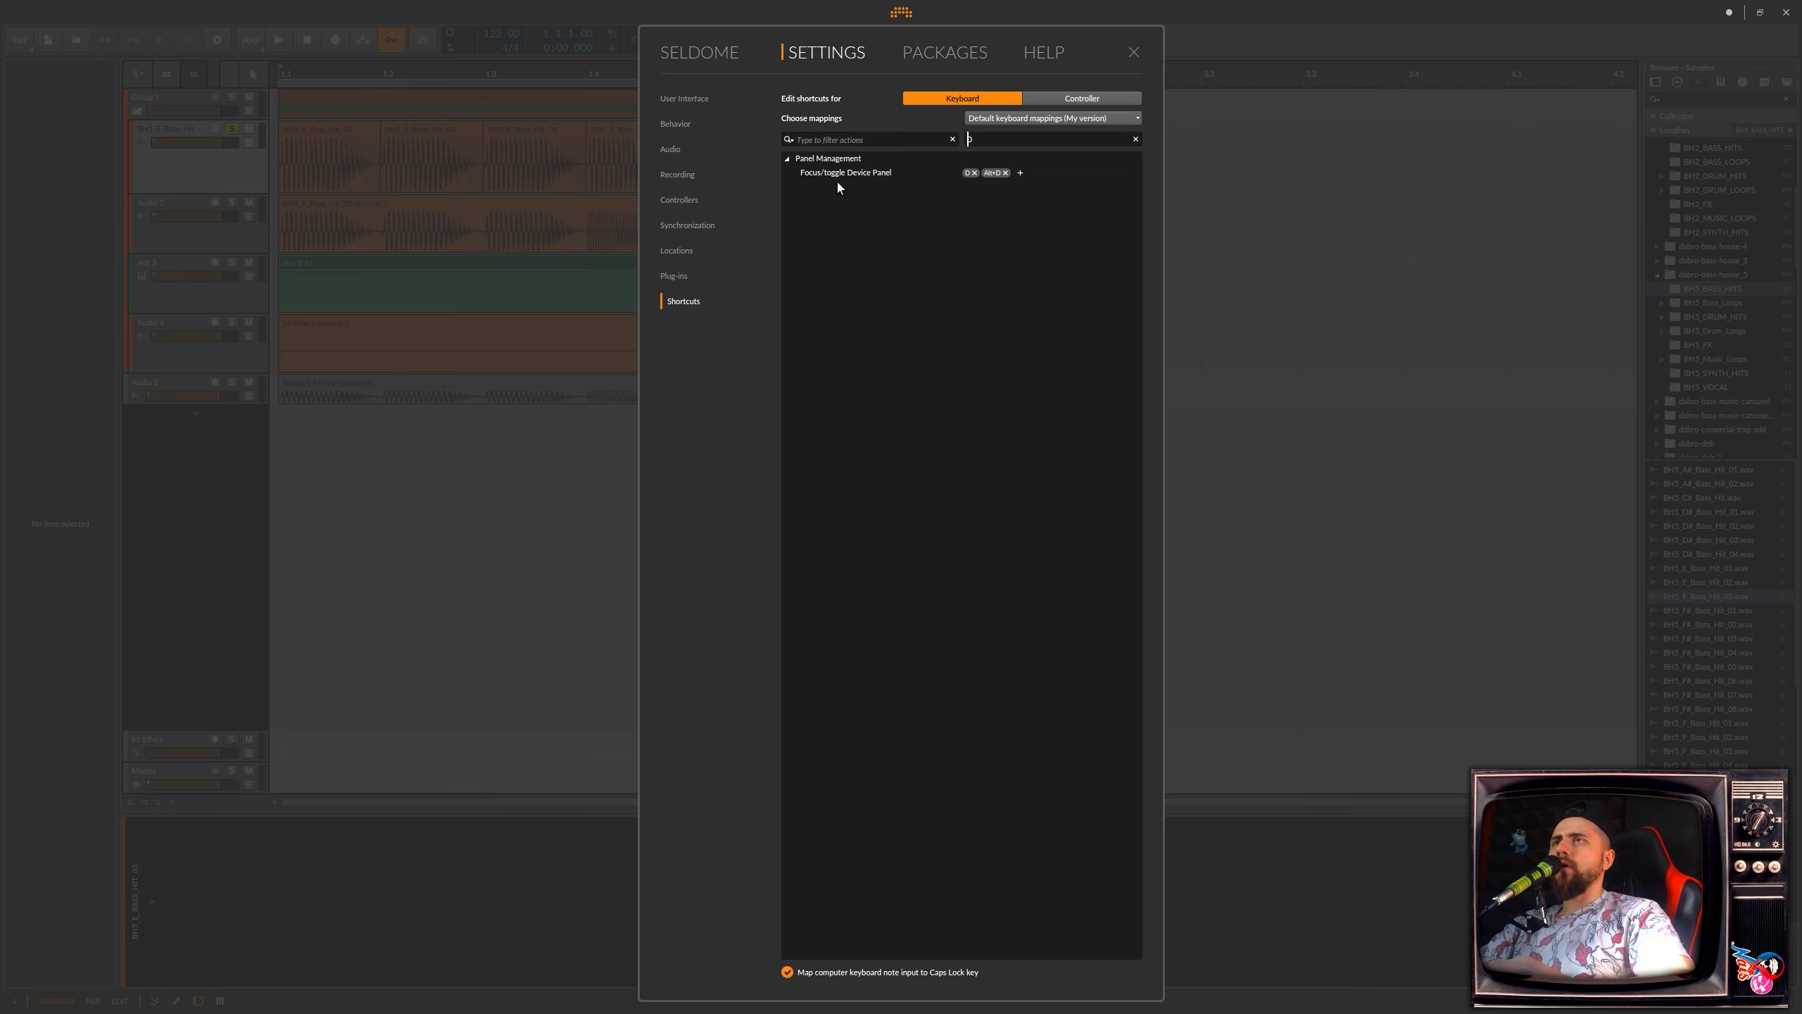
click(1134, 53)
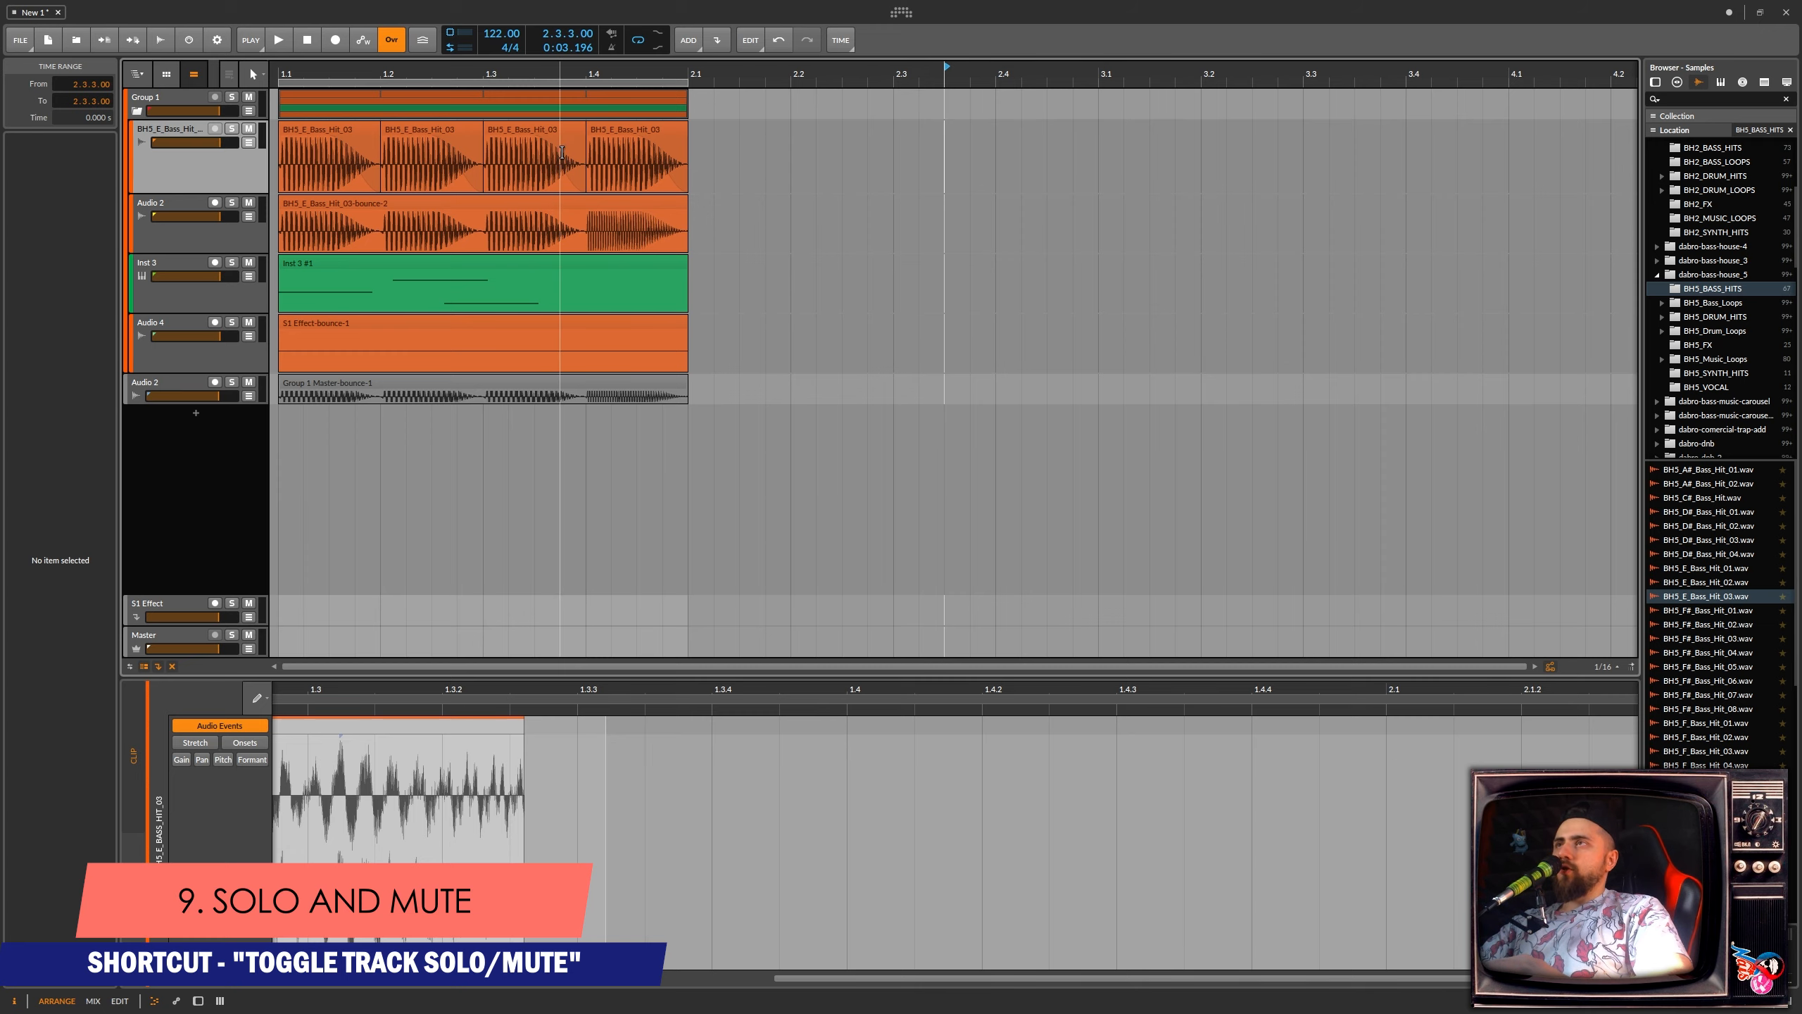
Reset the fade-out curve of the last clip on the grouped Audio 2 track to straight and bend it into a curve.
click(534, 220)
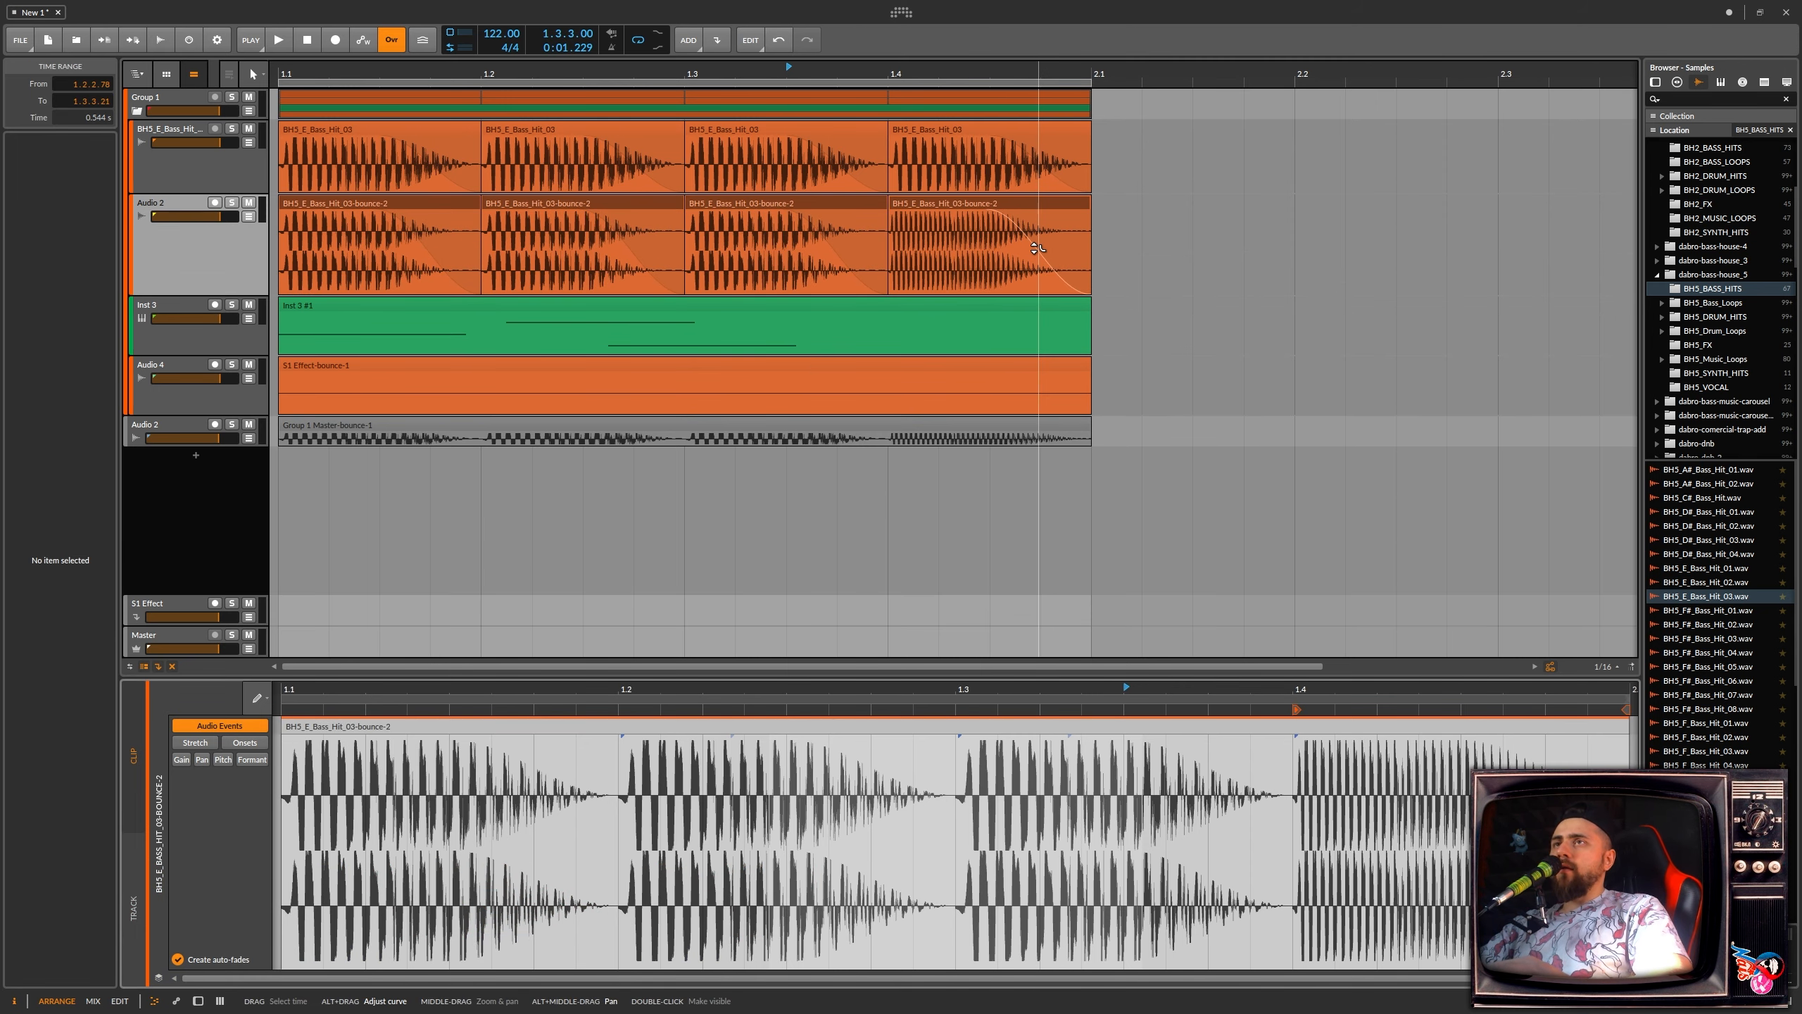
alt+double_click(1038, 248)
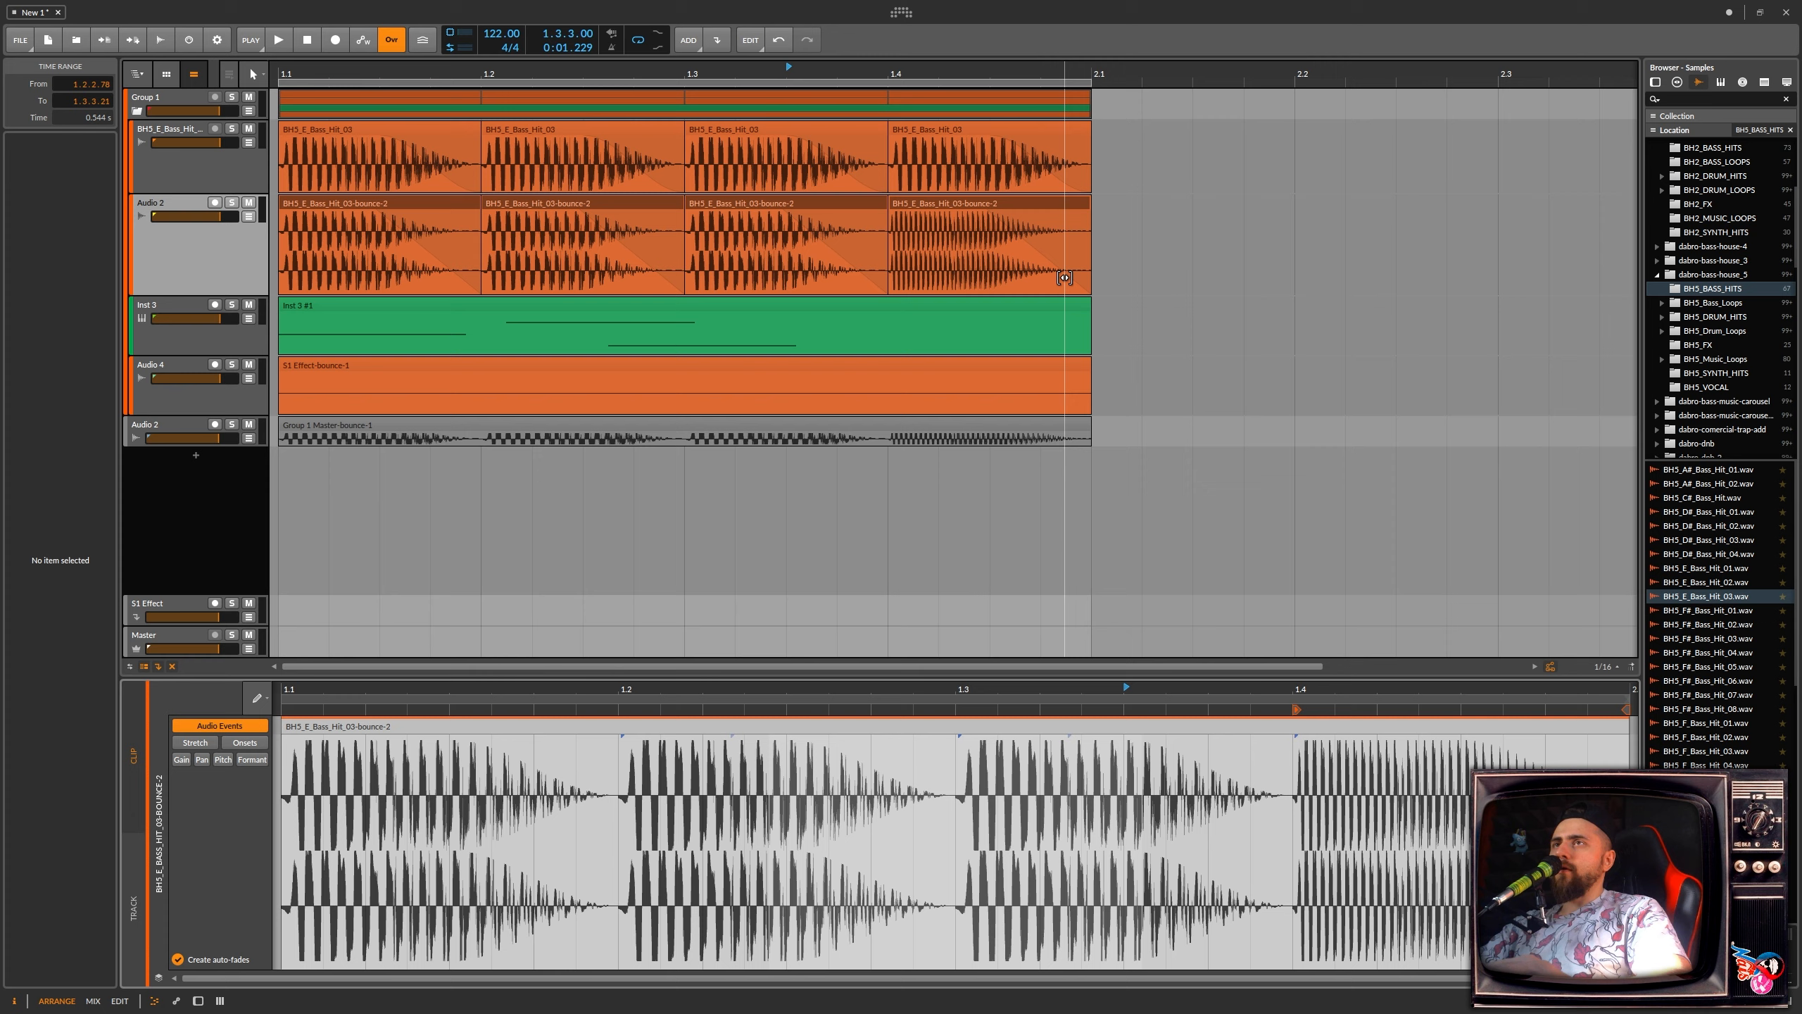
alt+drag(1027, 241, 992, 221)
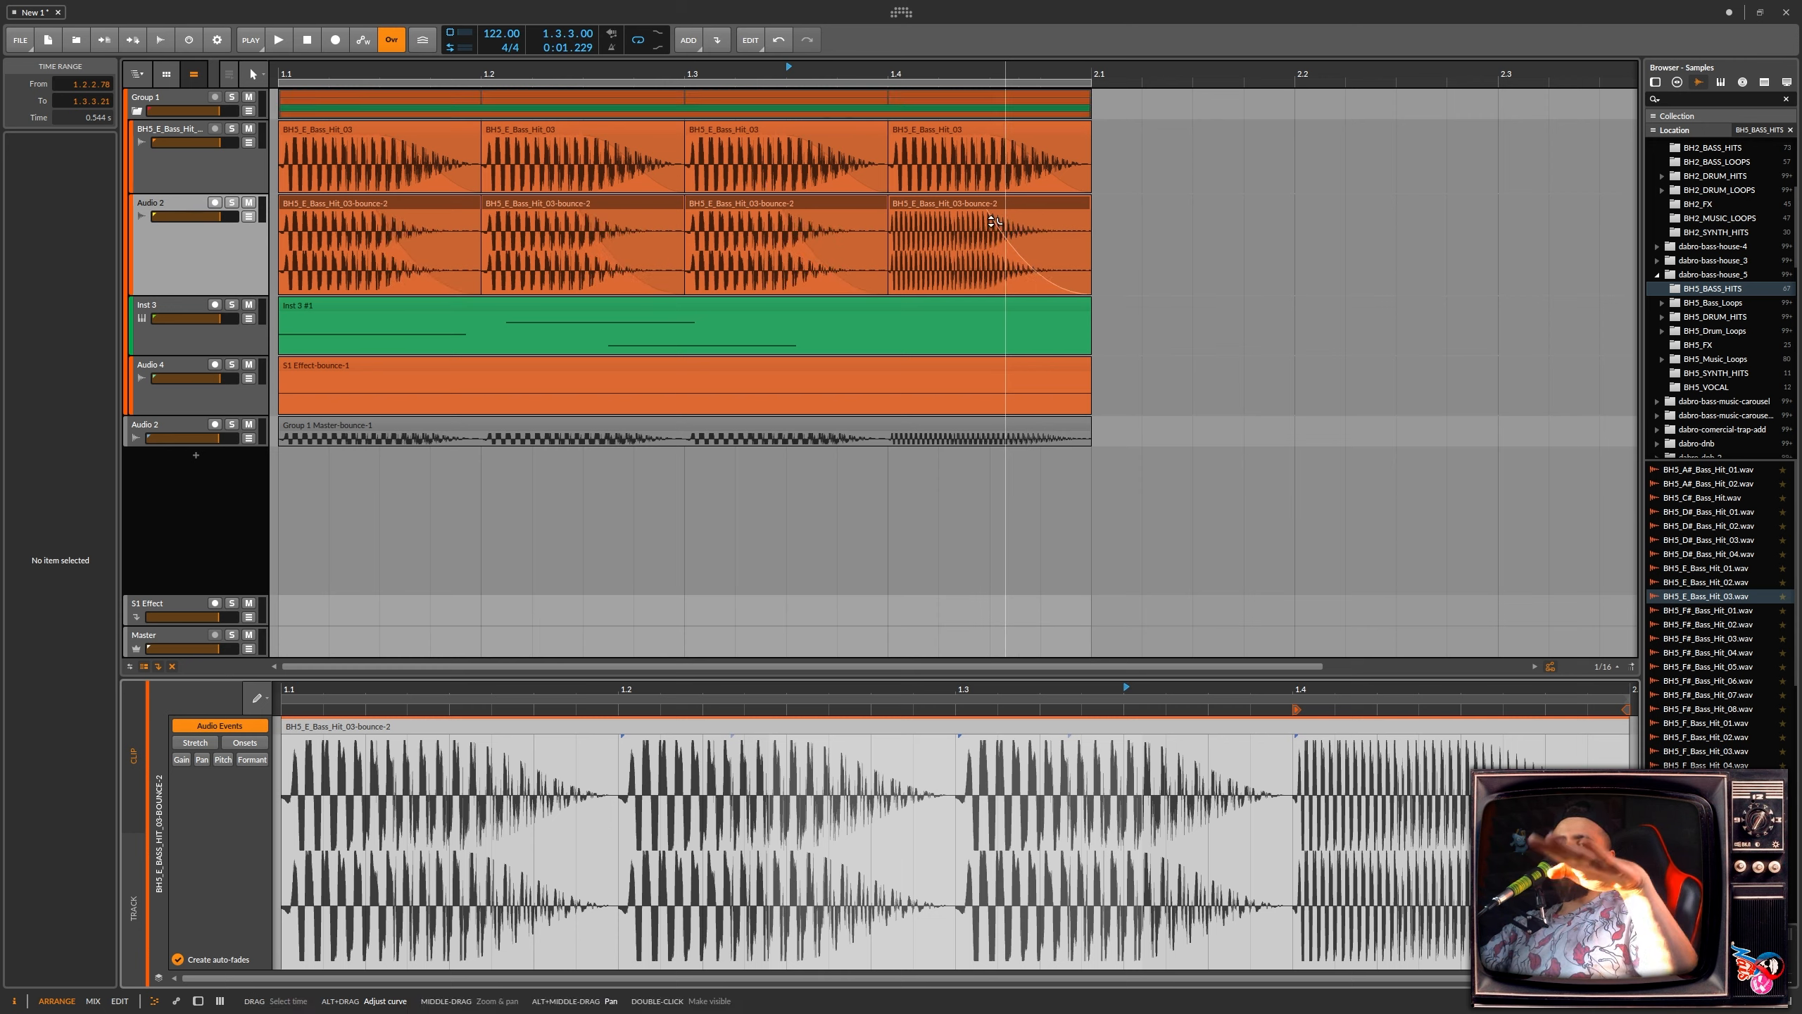